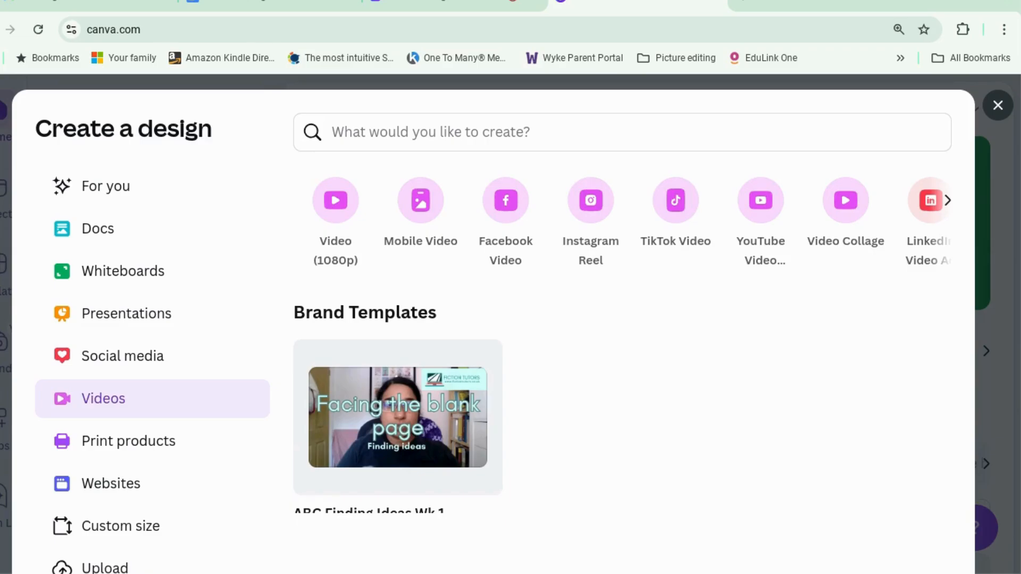
# Create a blank Mobile Video design and hide the timeline to make room for the page
pyautogui.click(428, 215)
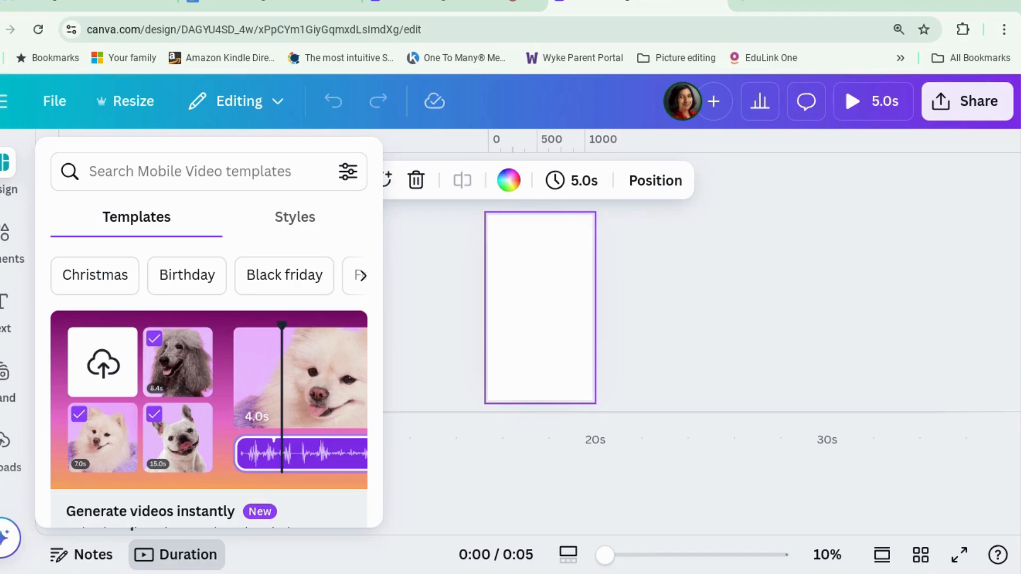
pyautogui.click(445, 262)
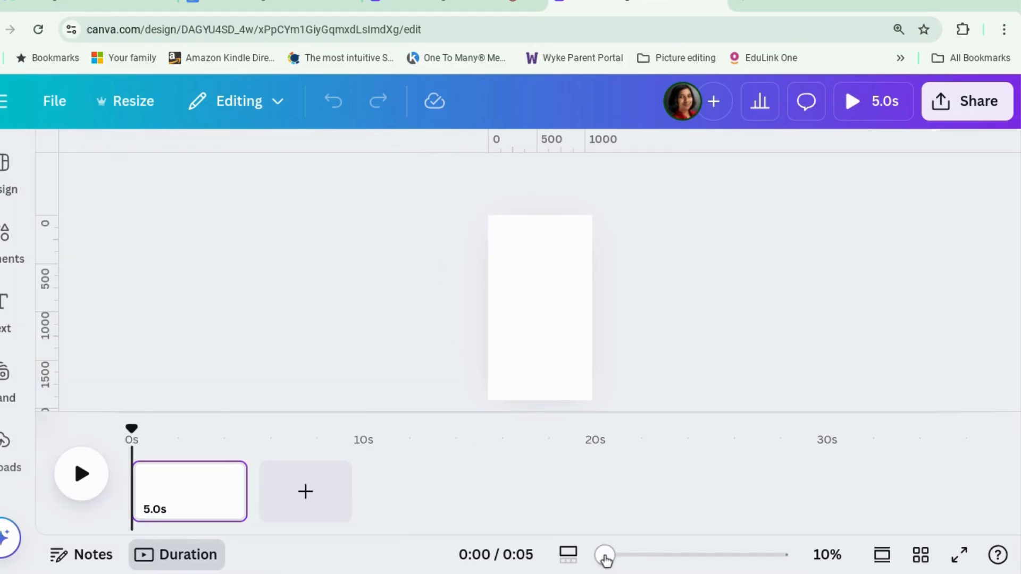
pyautogui.moveTo(605, 556); pyautogui.dragTo(628, 555)
pyautogui.click(883, 556)
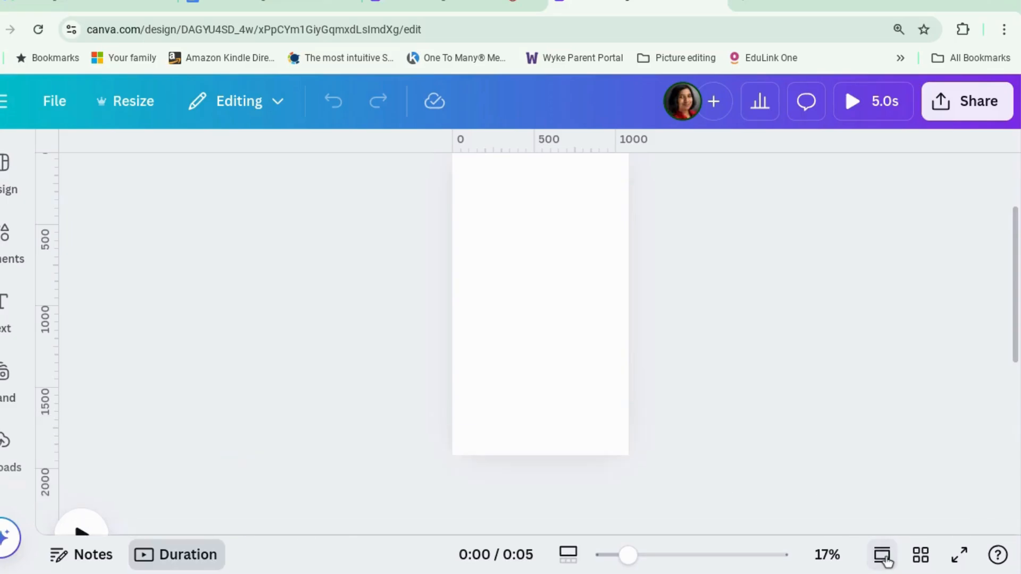
pyautogui.moveTo(611, 556); pyautogui.dragTo(636, 558)
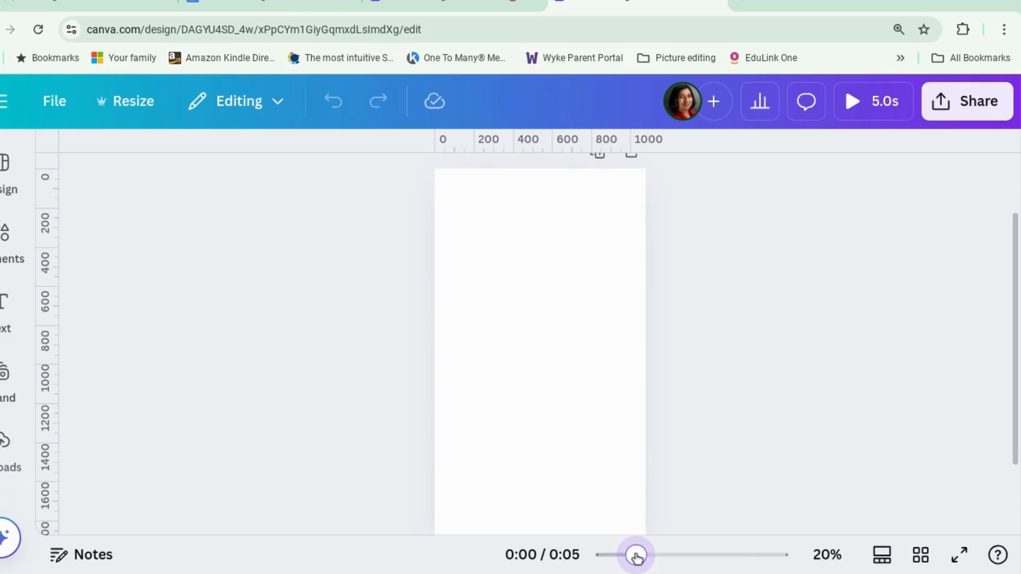
pyautogui.scroll(-1, 704, 463)
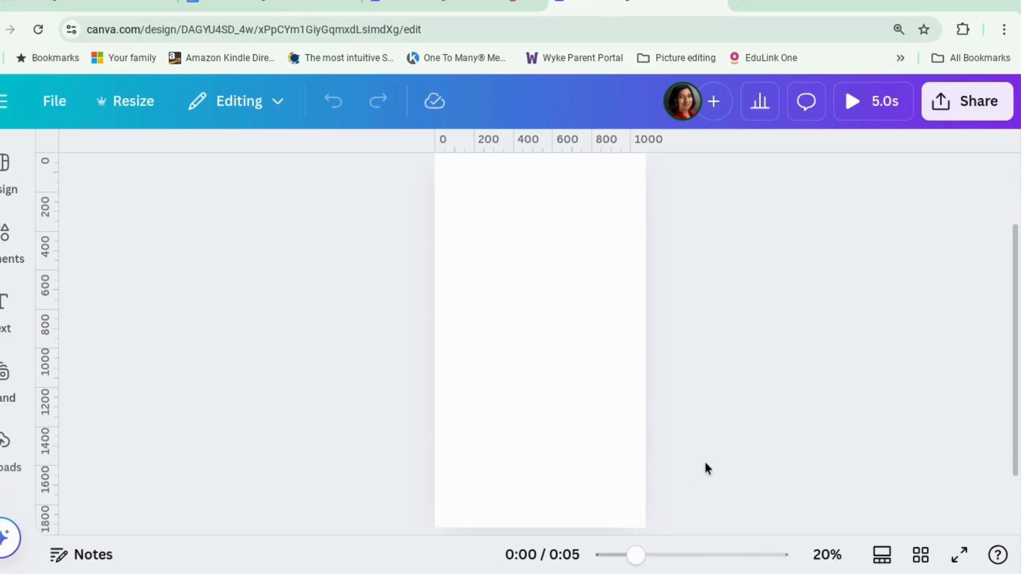
pyautogui.scroll(1, 706, 462)
# Add a heading to the blank page with the text BUY NOW on two lines
pyautogui.click(9, 375)
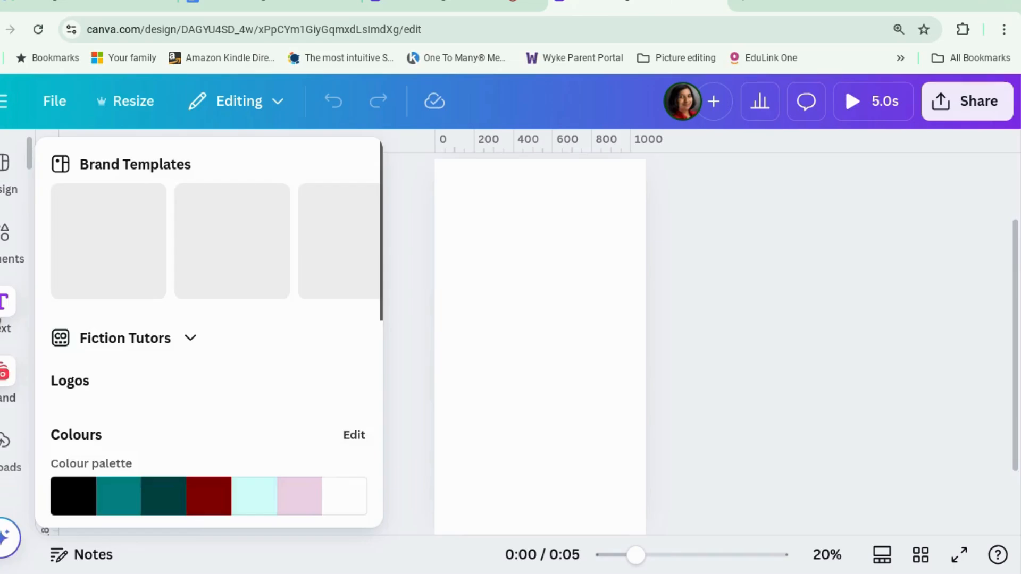
pyautogui.click(8, 304)
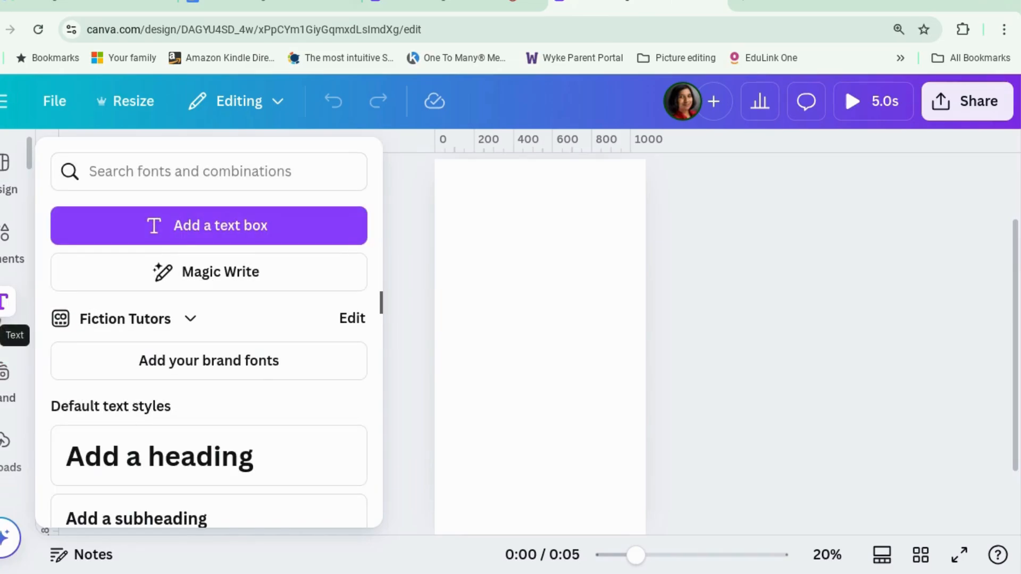
pyautogui.click(109, 460)
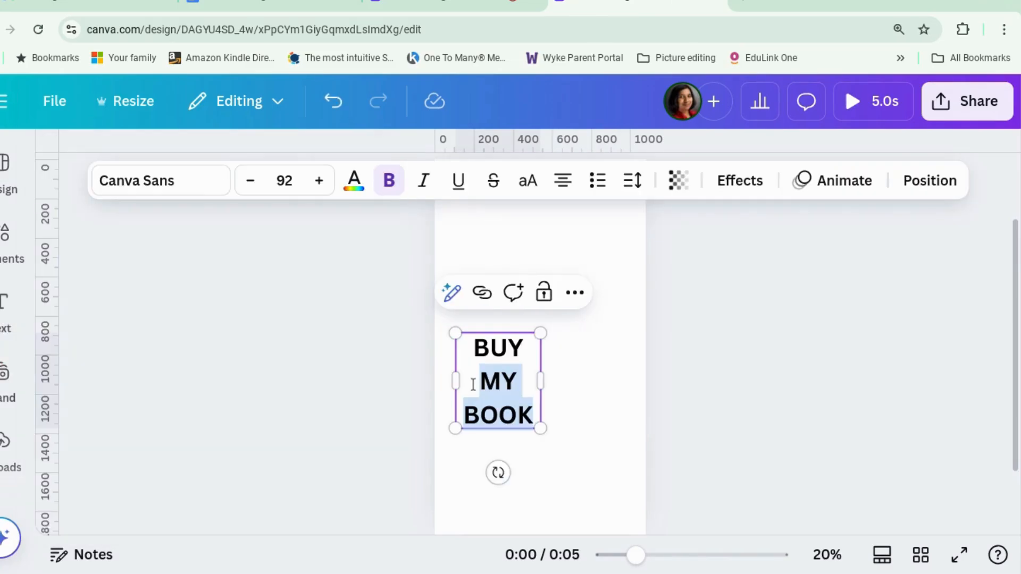
pyautogui.write('no')
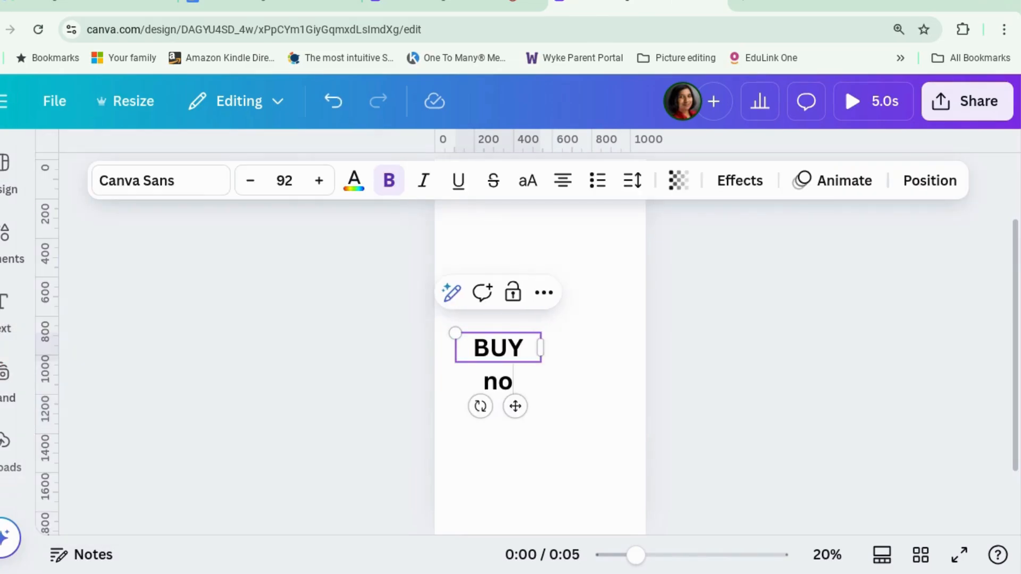
pyautogui.press('BackSpace')
pyautogui.press('BackSpace')
pyautogui.write('NOW')
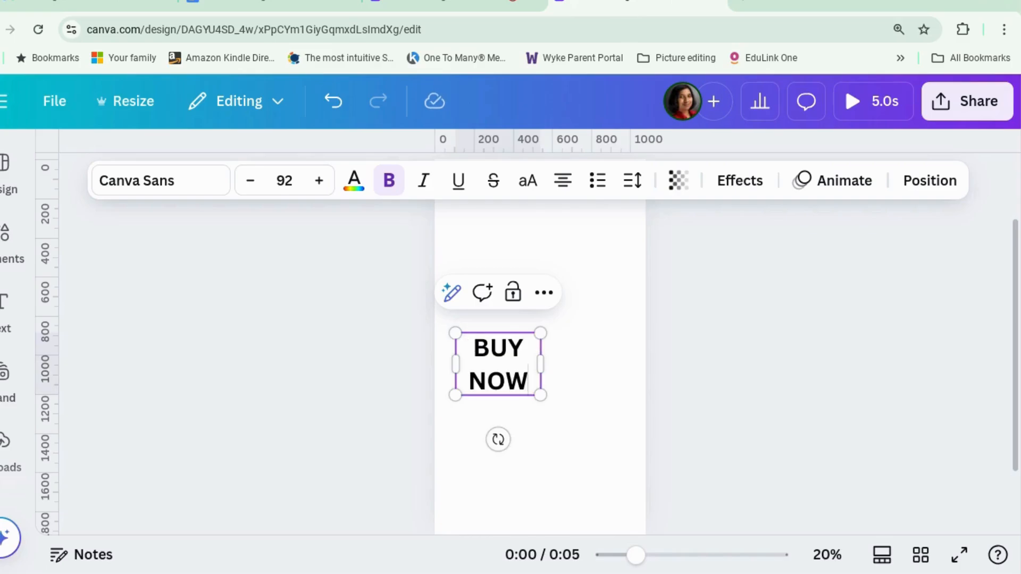
# Enlarge the BUY NOW heading to font size 178 and tighten its line spacing to 1.1
pyautogui.moveTo(540, 334); pyautogui.dragTo(619, 275)
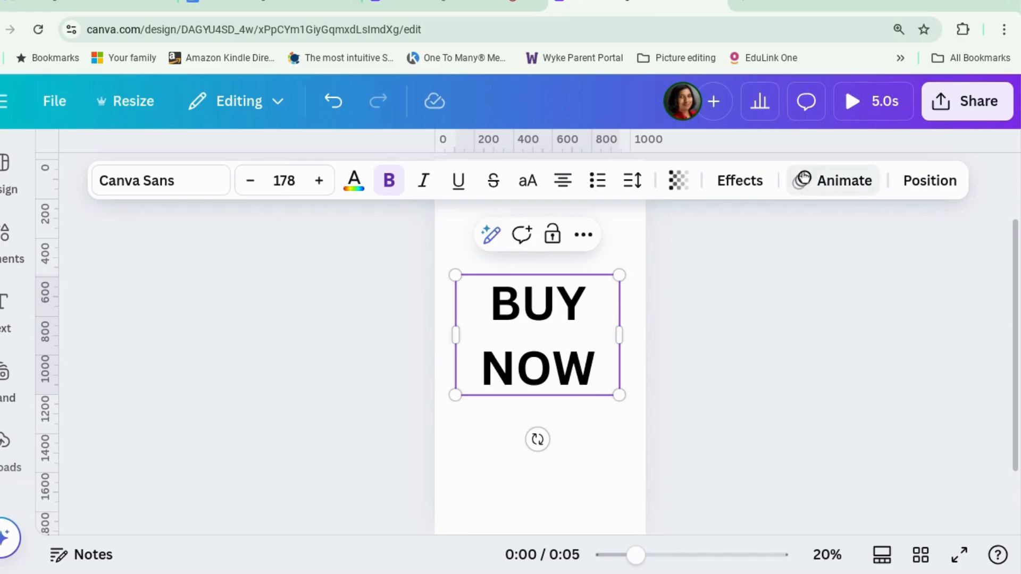
pyautogui.click(636, 182)
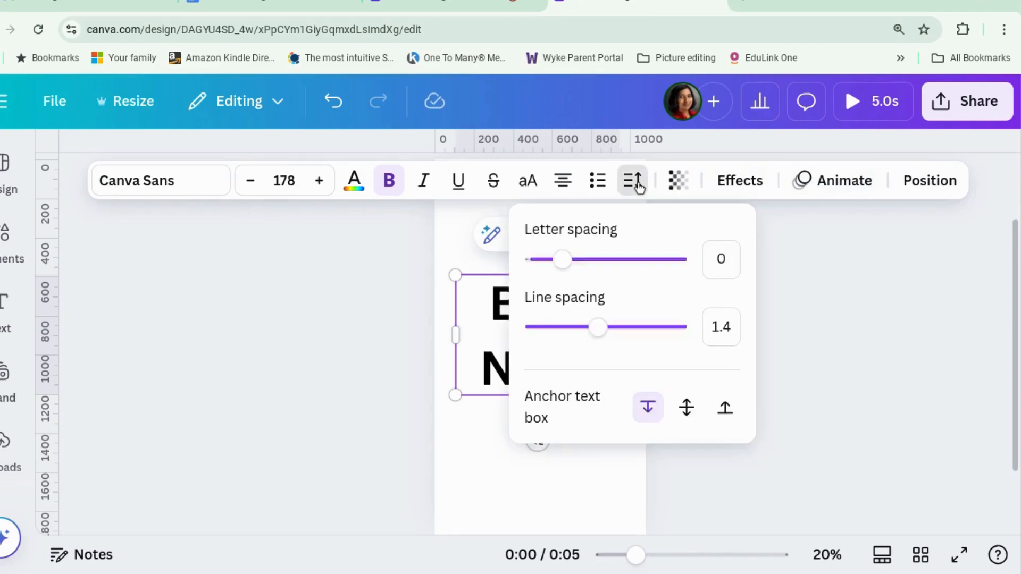
pyautogui.moveTo(597, 328)
pyautogui.mouseDown()
pyautogui.moveTo(570, 330)
pyautogui.moveTo(578, 331)
pyautogui.mouseUp()
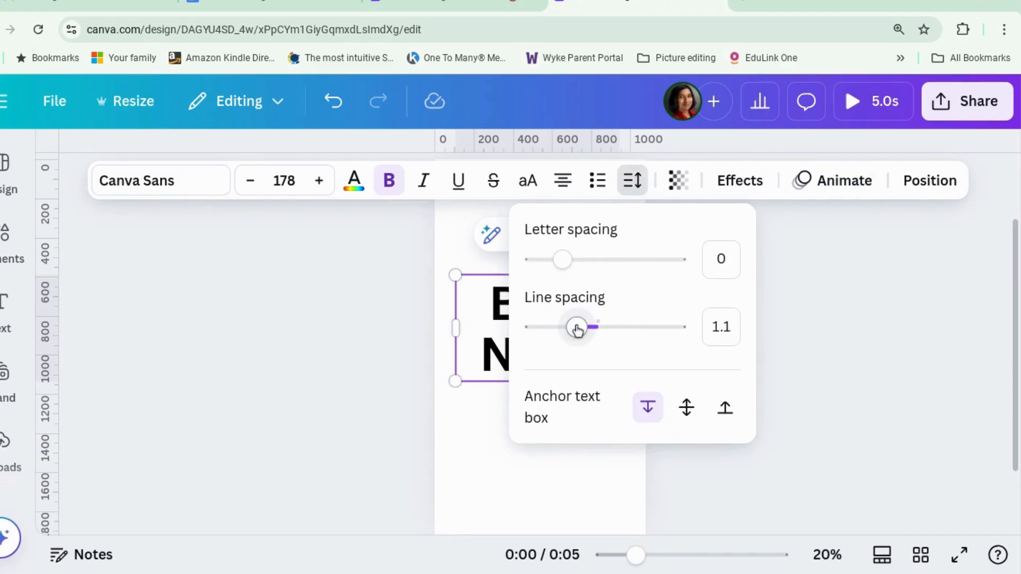
pyautogui.click(872, 304)
pyautogui.click(872, 304)
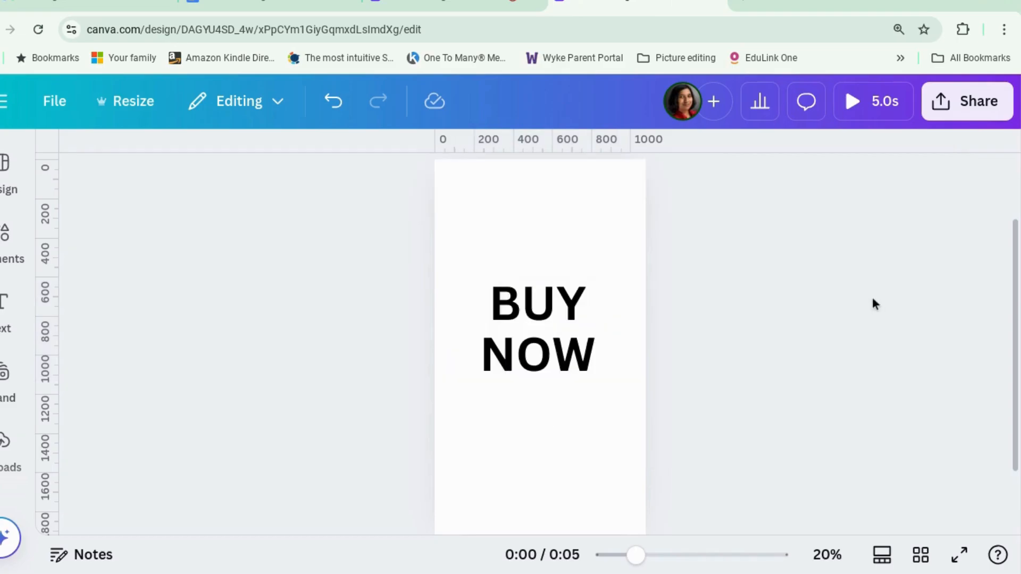
# Change the font of the BUY NOW heading to TAN Headline
pyautogui.click(547, 320)
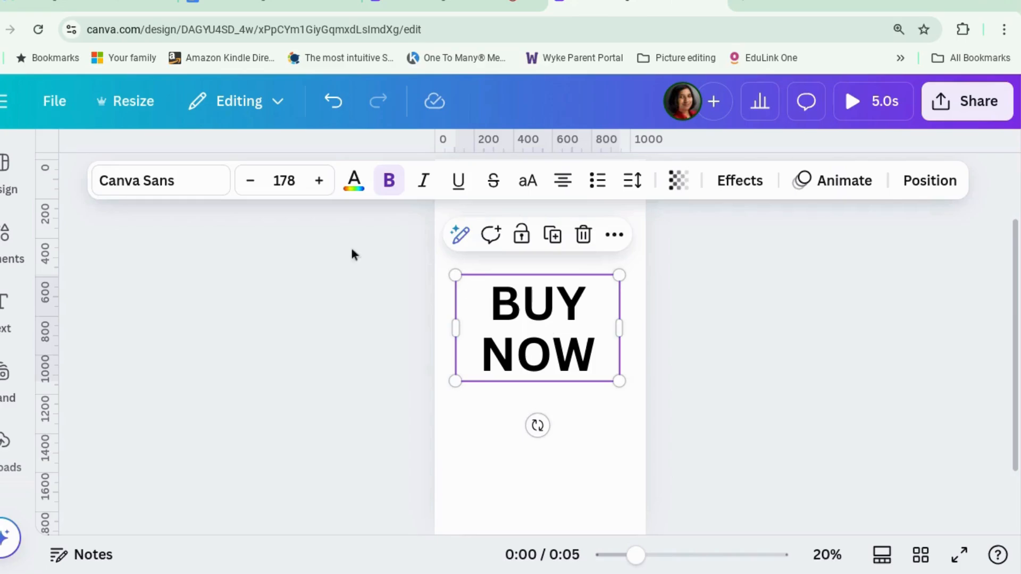
pyautogui.click(189, 193)
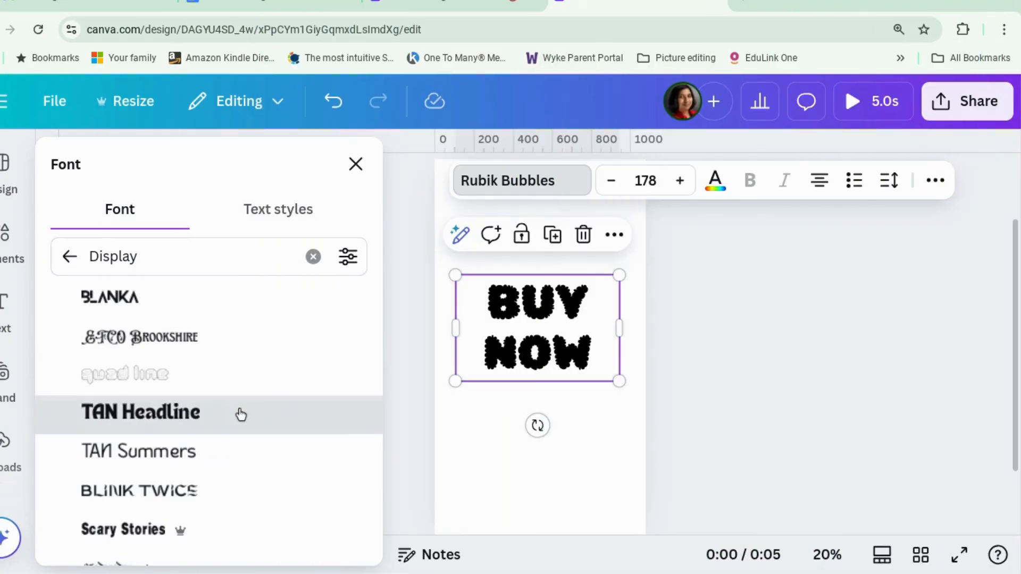
pyautogui.click(241, 415)
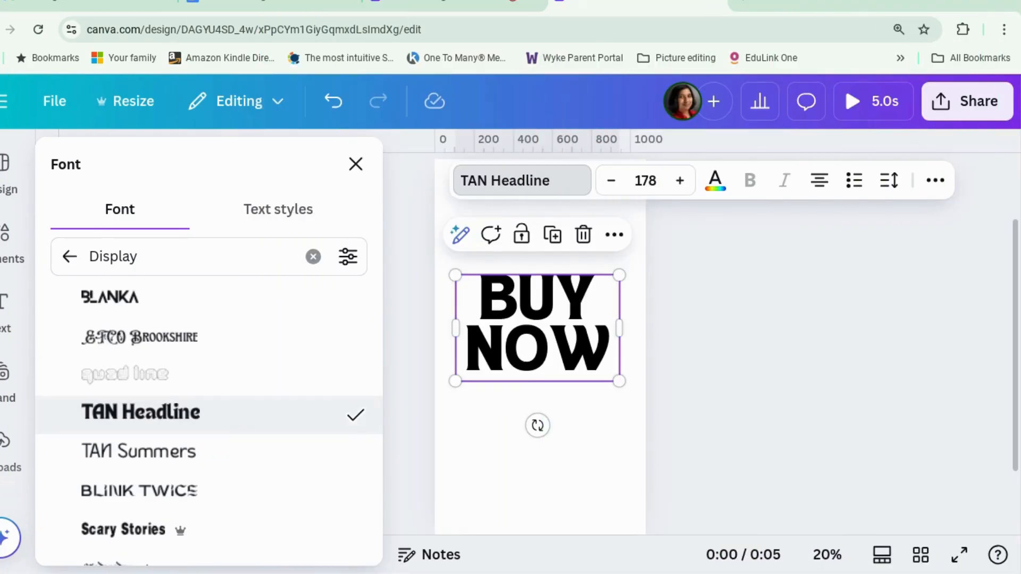
pyautogui.click(541, 468)
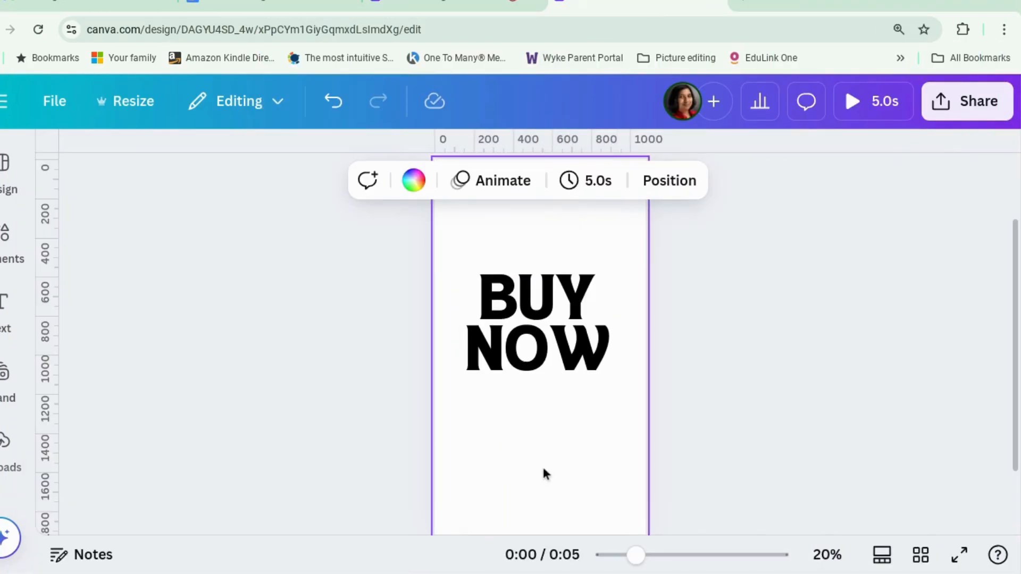
pyautogui.click(554, 340)
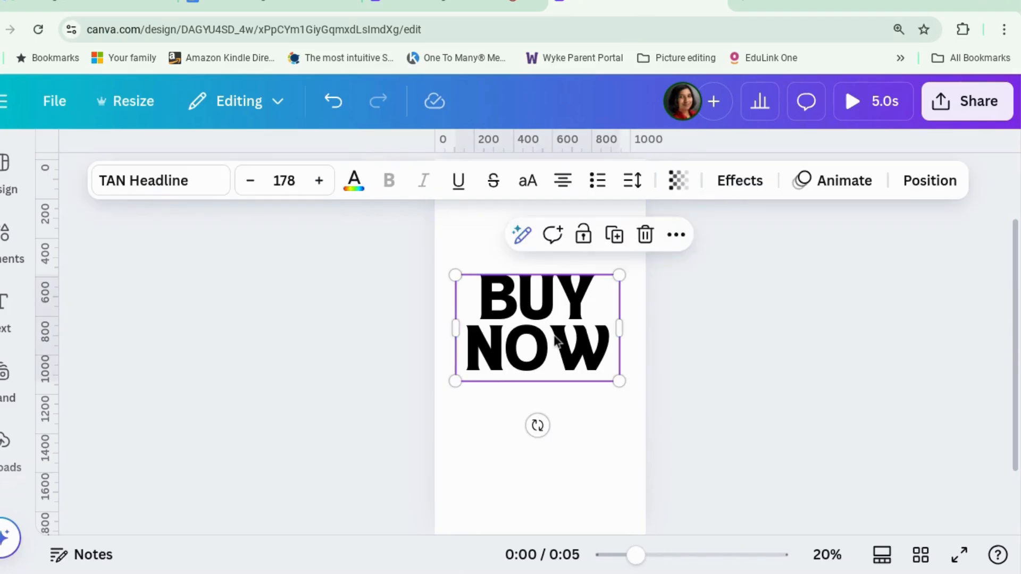
pyautogui.click(732, 346)
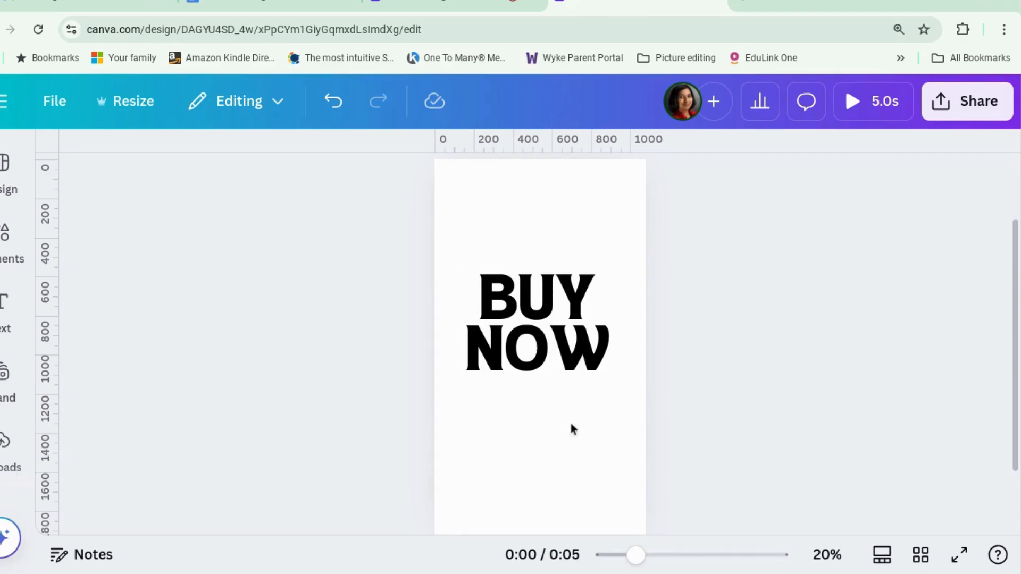
# Add a square shape from the elements library to the page
pyautogui.click(2, 249)
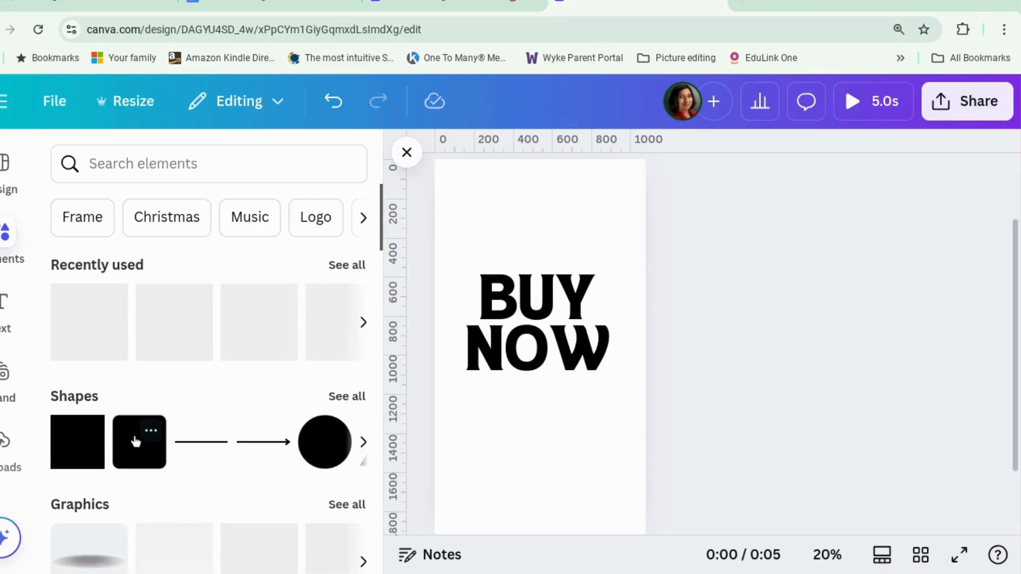
pyautogui.click(90, 432)
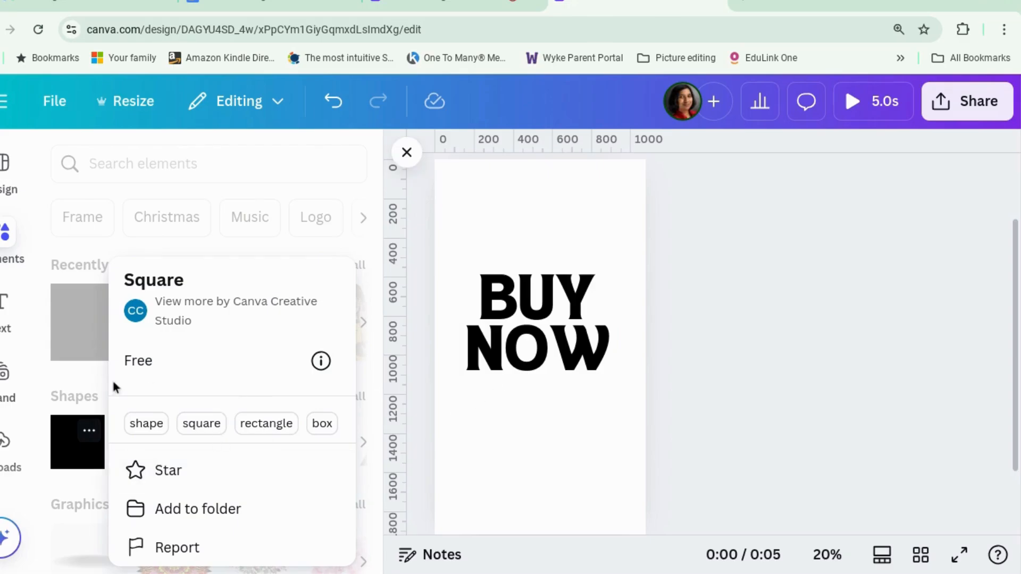
pyautogui.click(84, 449)
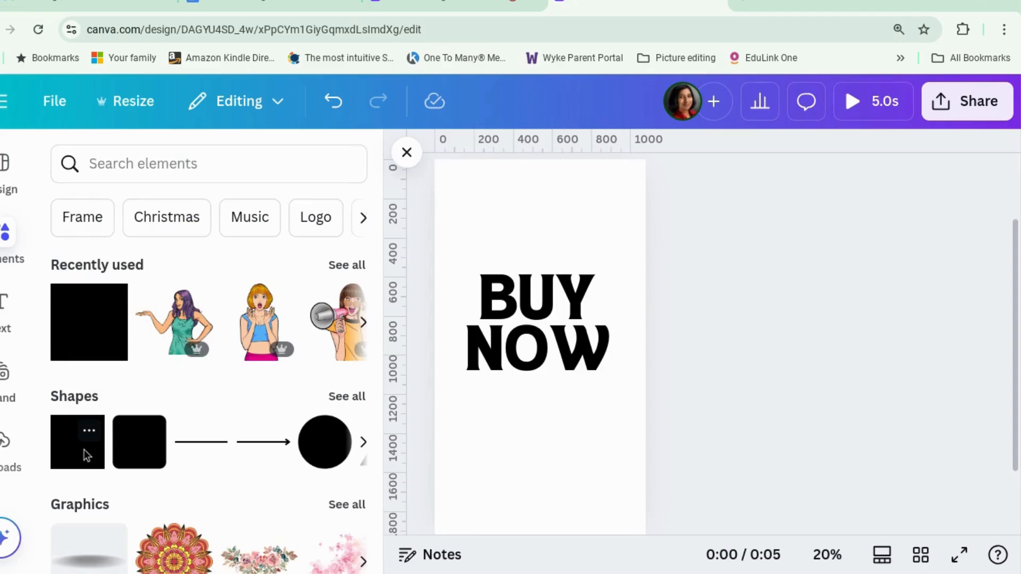
pyautogui.click(85, 455)
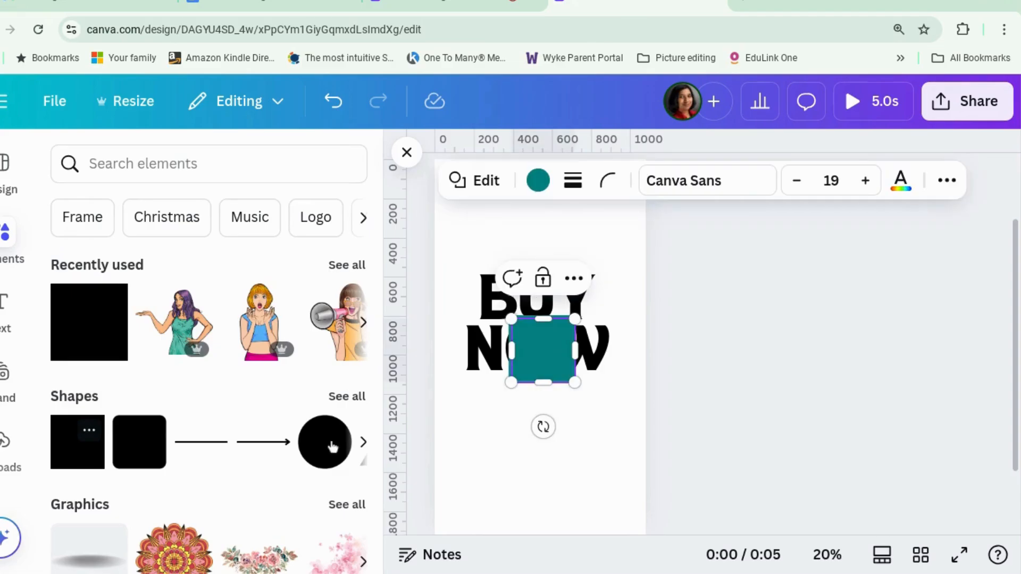
pyautogui.click(686, 403)
pyautogui.click(545, 335)
pyautogui.keyDown('alt'); pyautogui.moveTo(544, 344); pyautogui.dragTo(556, 400); pyautogui.keyUp('alt')
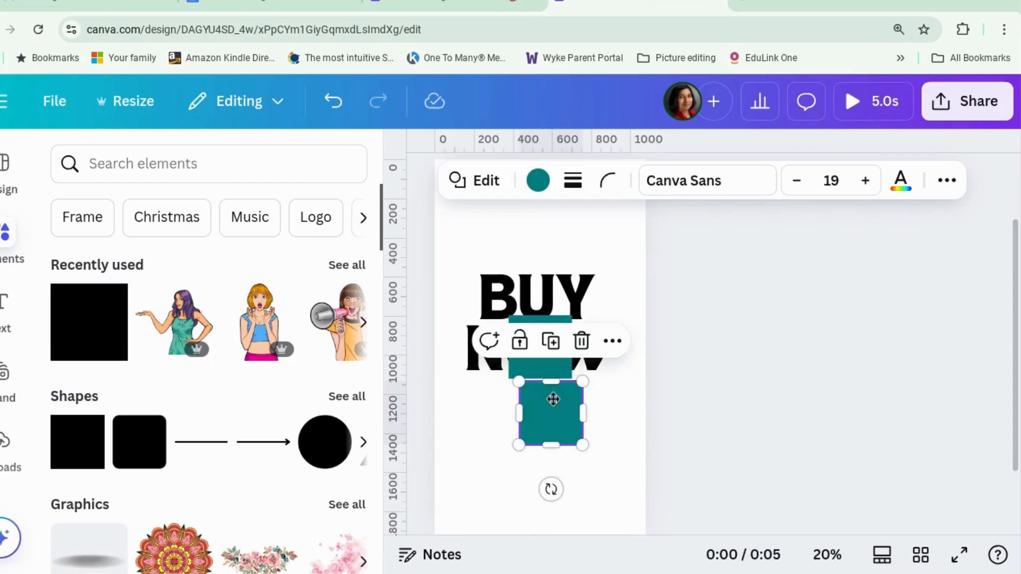
pyautogui.press('Delete')
# Stretch the teal square into a rectangle about 864 by 625 over the heading and set its corner rounding to 67
pyautogui.click(549, 372)
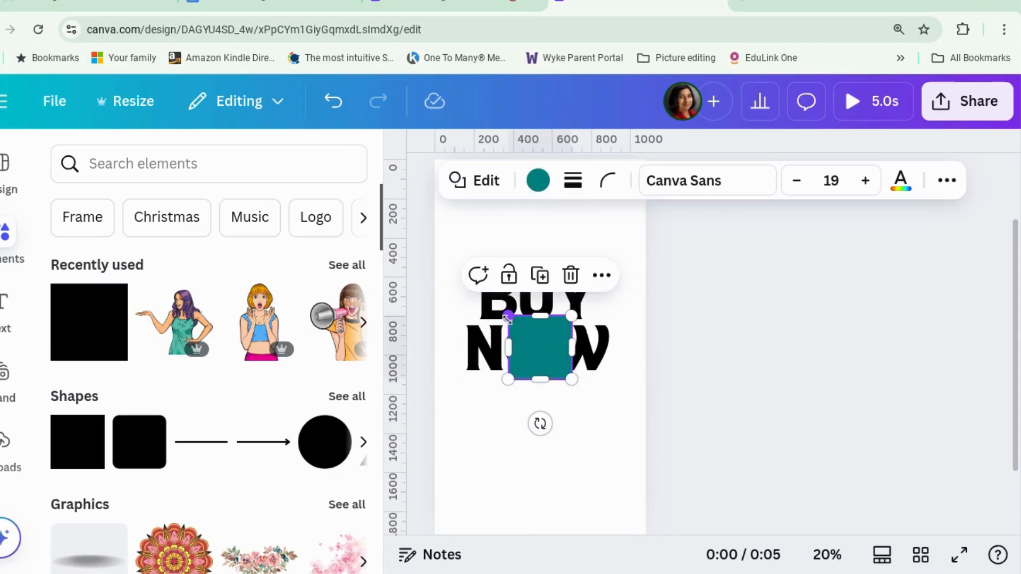
pyautogui.moveTo(506, 317); pyautogui.dragTo(449, 251)
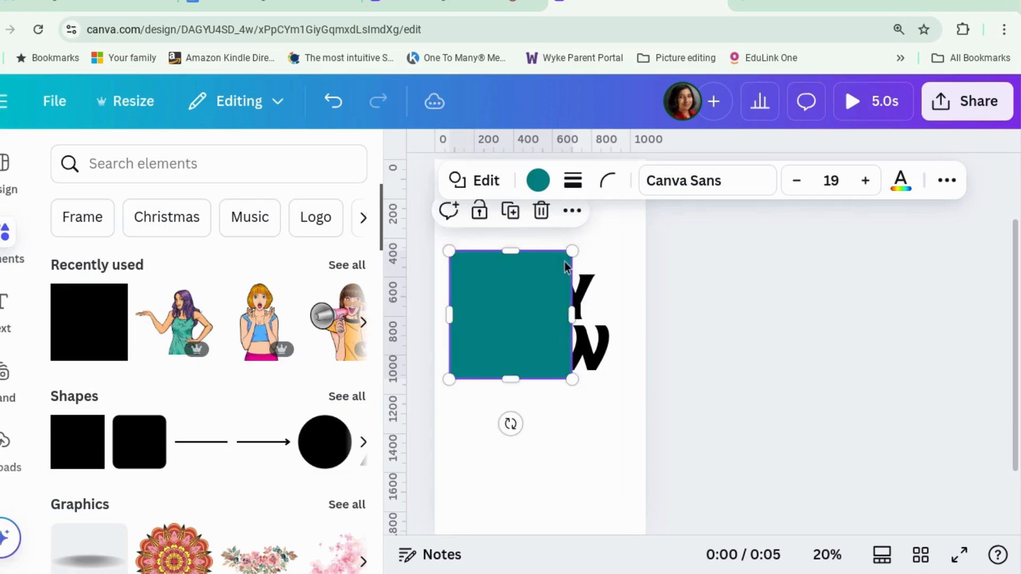
pyautogui.moveTo(572, 251); pyautogui.dragTo(624, 258)
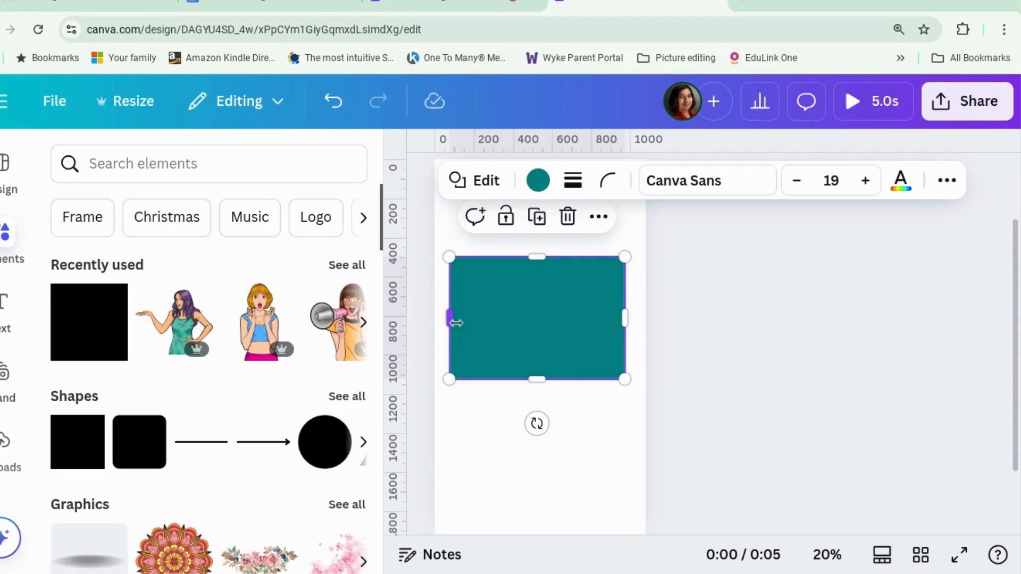
pyautogui.moveTo(451, 318)
pyautogui.mouseDown()
pyautogui.moveTo(475, 317)
pyautogui.moveTo(455, 318)
pyautogui.mouseUp()
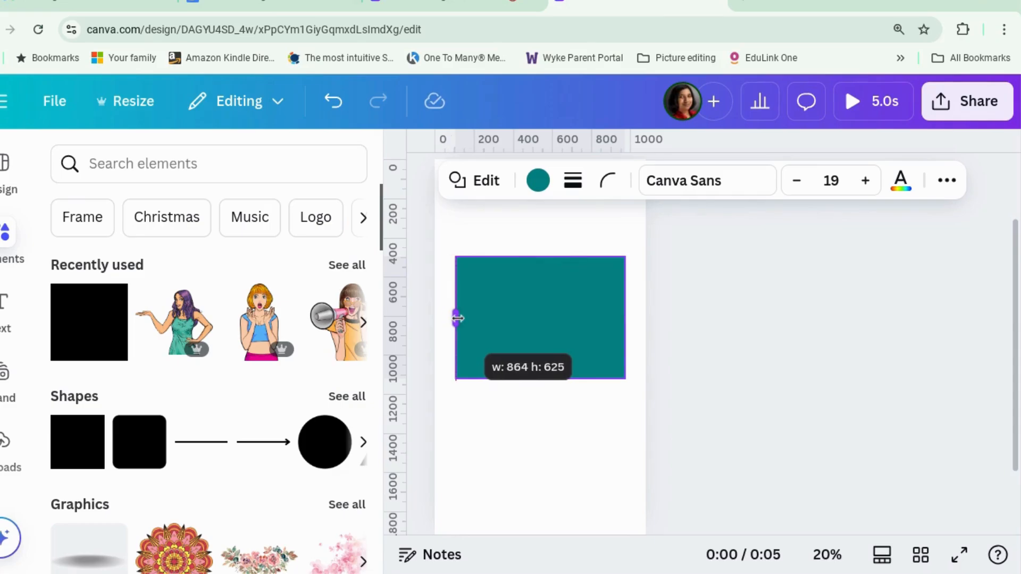
pyautogui.click(606, 184)
pyautogui.moveTo(509, 259); pyautogui.dragTo(609, 276)
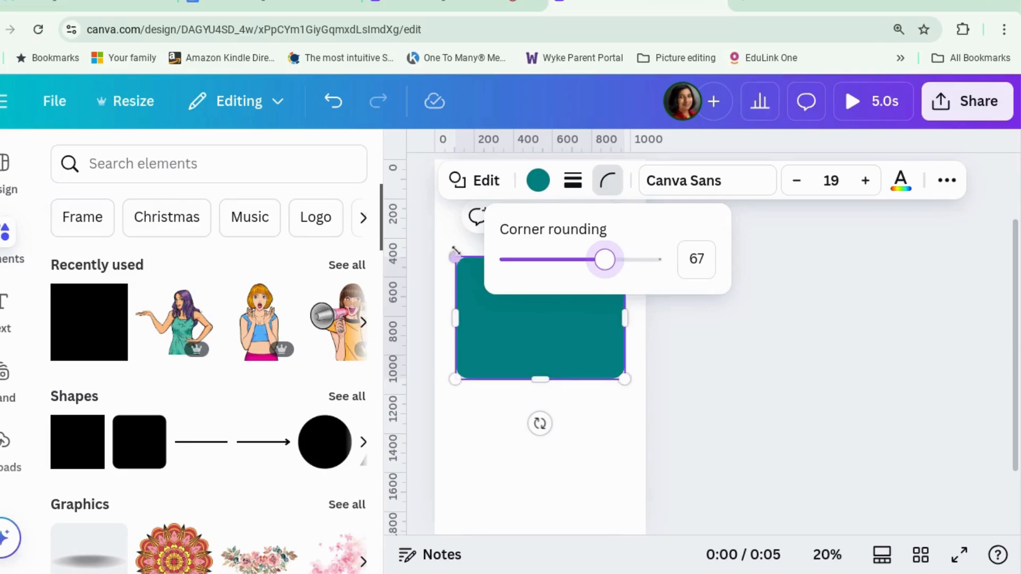
# Give the rounded rectangle a solid border of weight 22 in the same teal as its fill
pyautogui.click(539, 181)
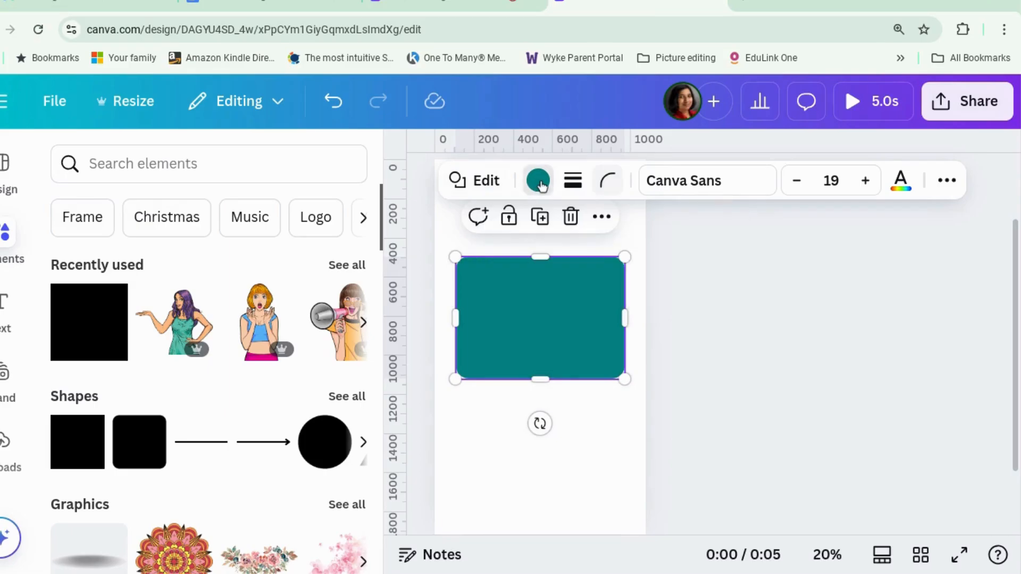
pyautogui.click(574, 181)
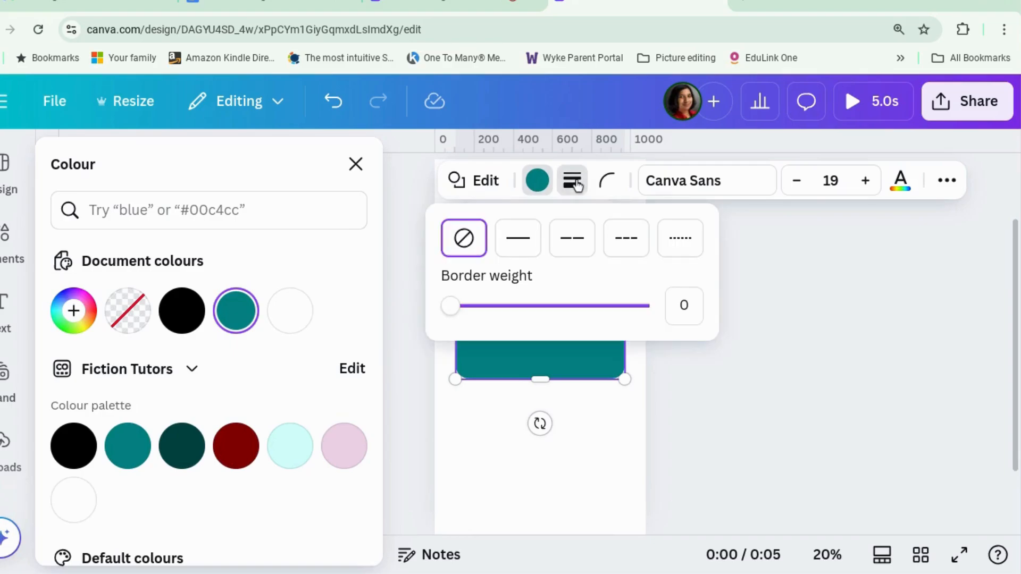
pyautogui.click(515, 234)
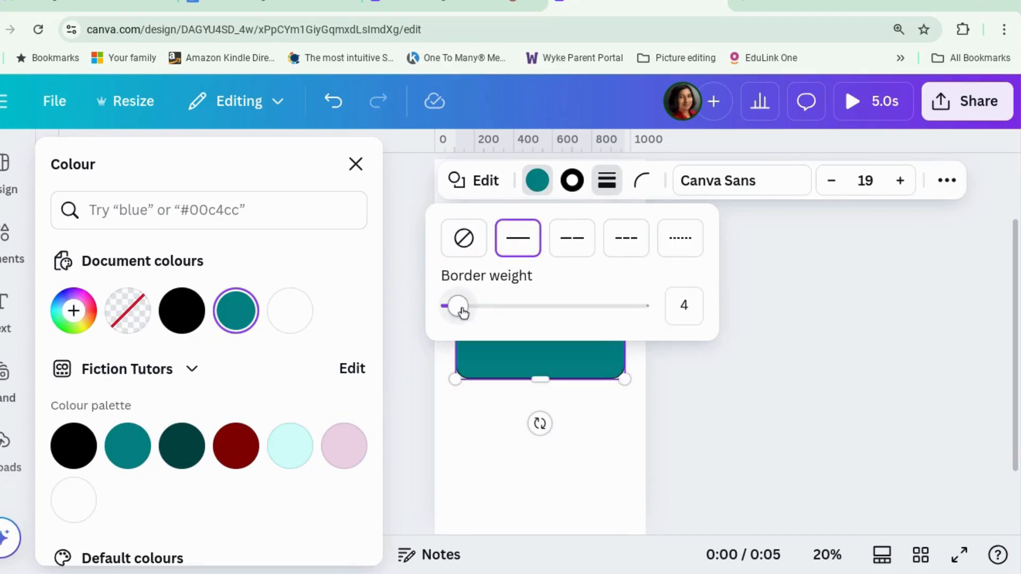
pyautogui.moveTo(462, 313); pyautogui.dragTo(492, 314)
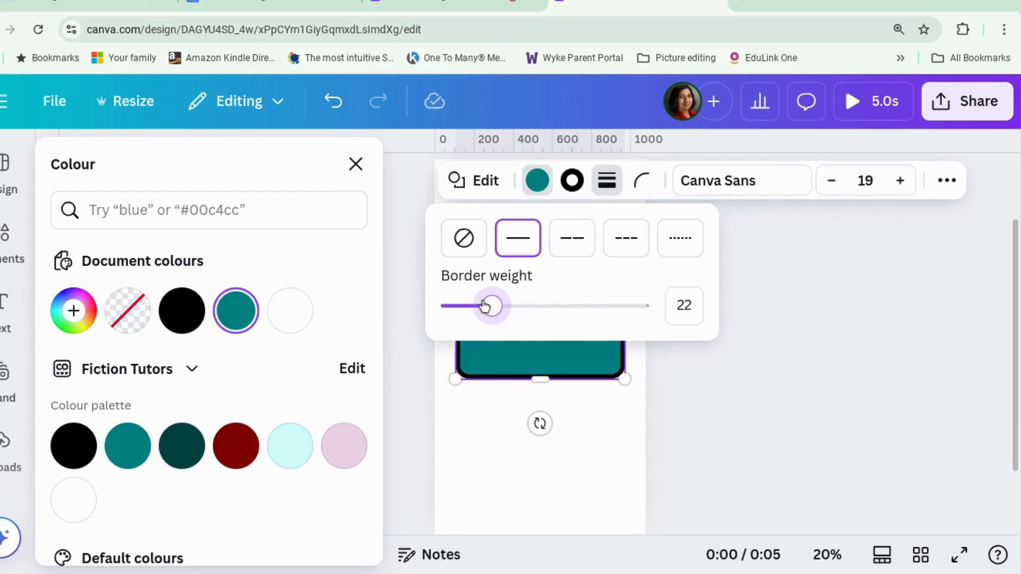
pyautogui.click(572, 180)
pyautogui.click(182, 312)
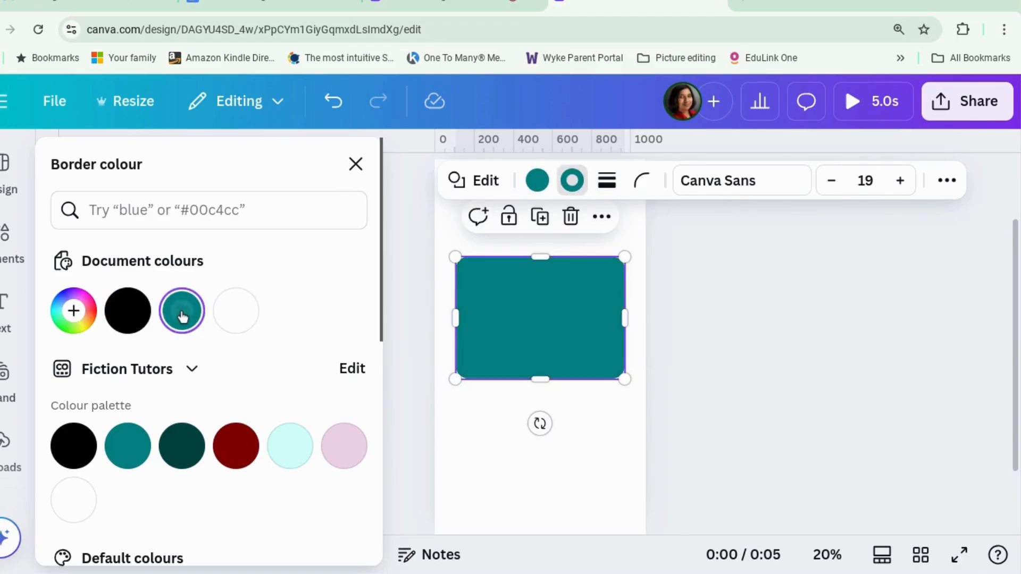
# Remove the rounded rectangle's teal fill, leaving only its border, and stretch it slightly downwards to frame the BUY NOW heading
pyautogui.click(538, 181)
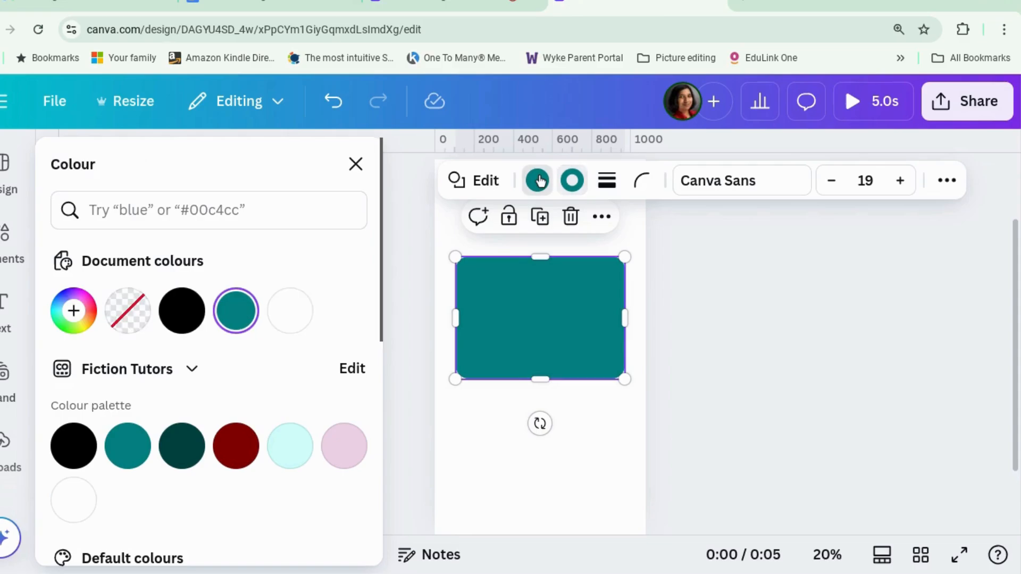
pyautogui.click(129, 315)
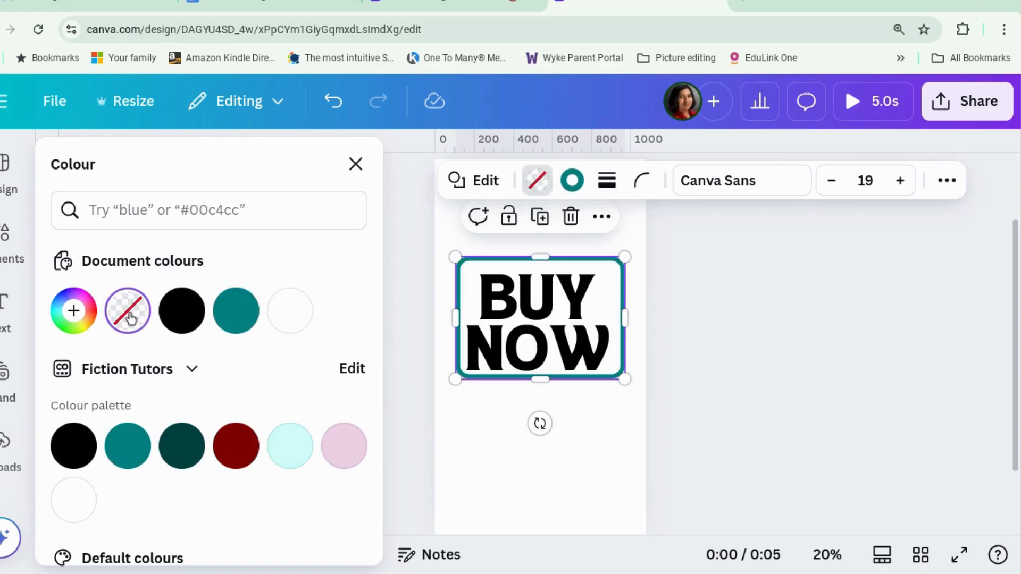
pyautogui.click(594, 461)
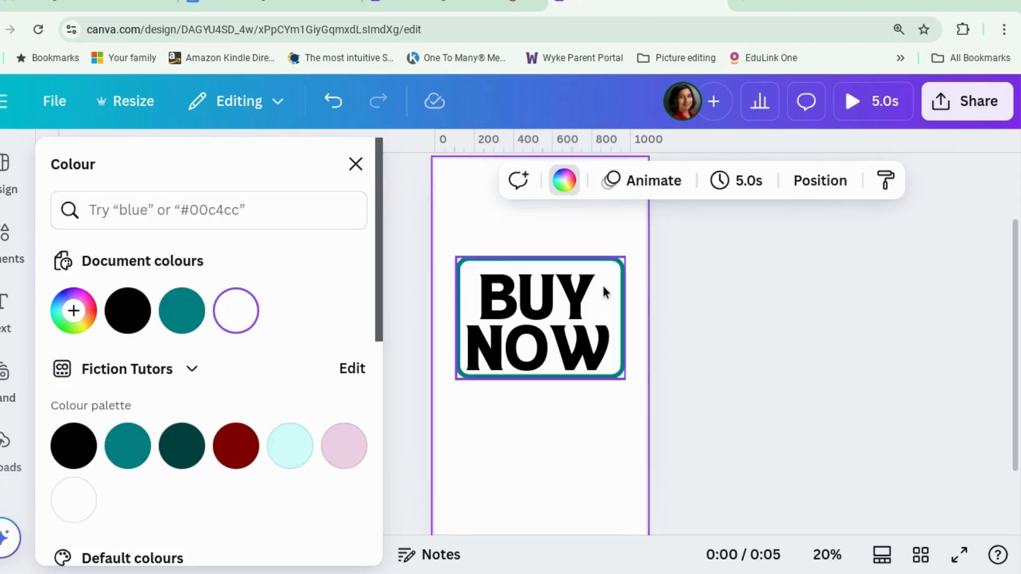
pyautogui.moveTo(603, 285); pyautogui.dragTo(602, 285)
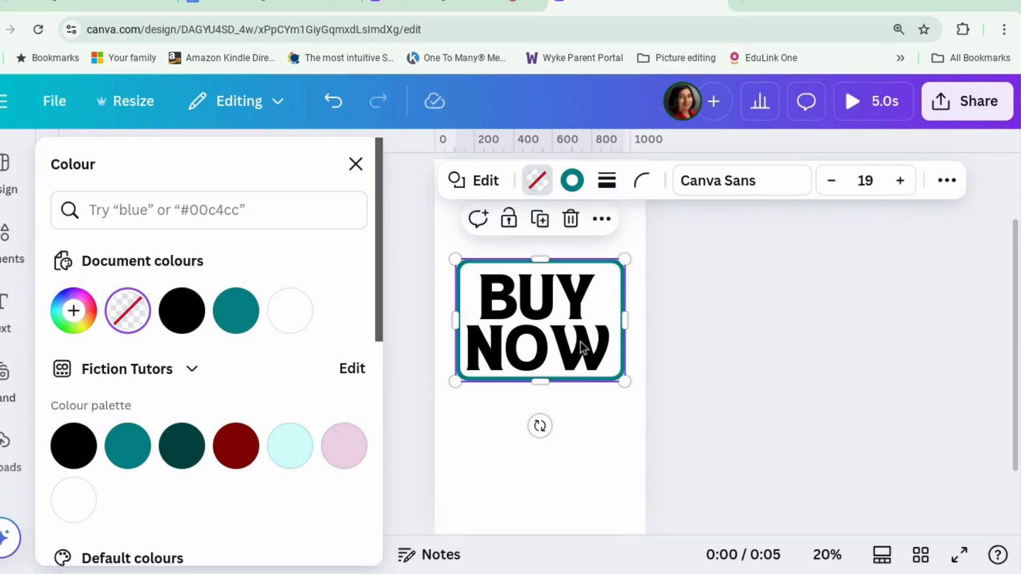
pyautogui.moveTo(544, 383); pyautogui.dragTo(541, 389)
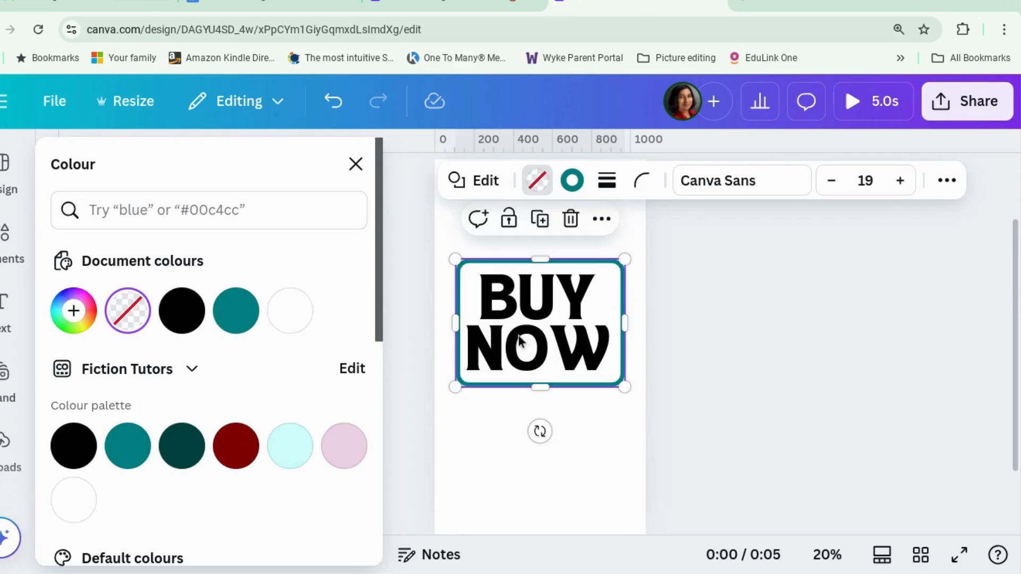
pyautogui.click(557, 466)
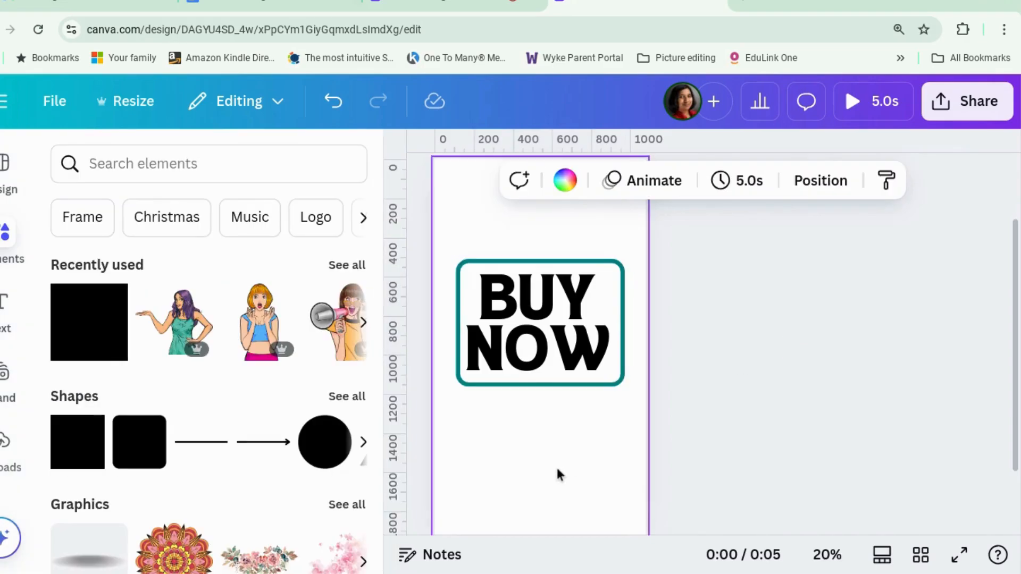
# Search the uploads for Twbia and place The Winner Bakes It All book cover as a small image in the page's lower-left corner
pyautogui.scroll(-2, 194, 457)
pyautogui.scroll(2, 199, 399)
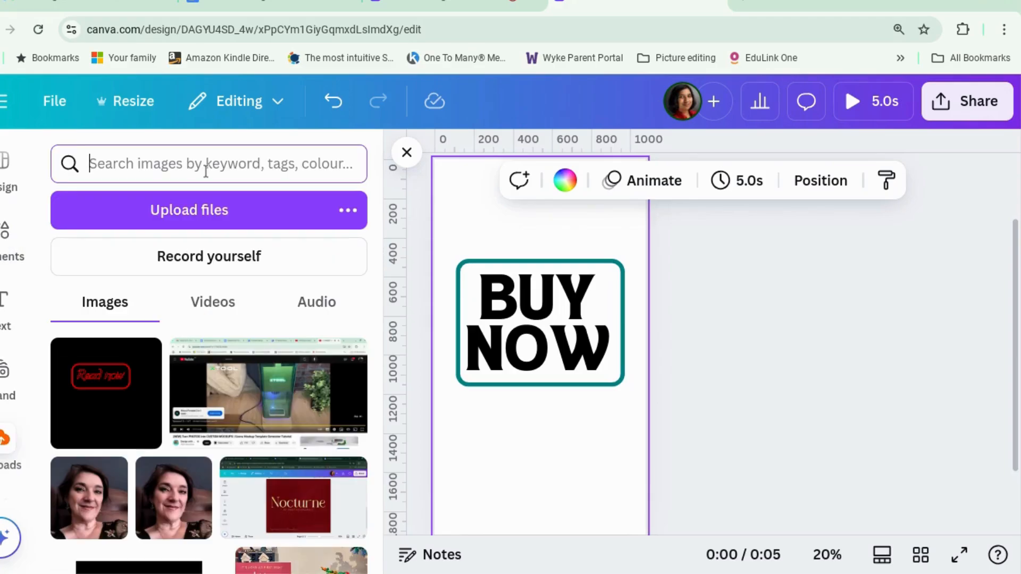
pyautogui.write('Twbia')
pyautogui.press('Return')
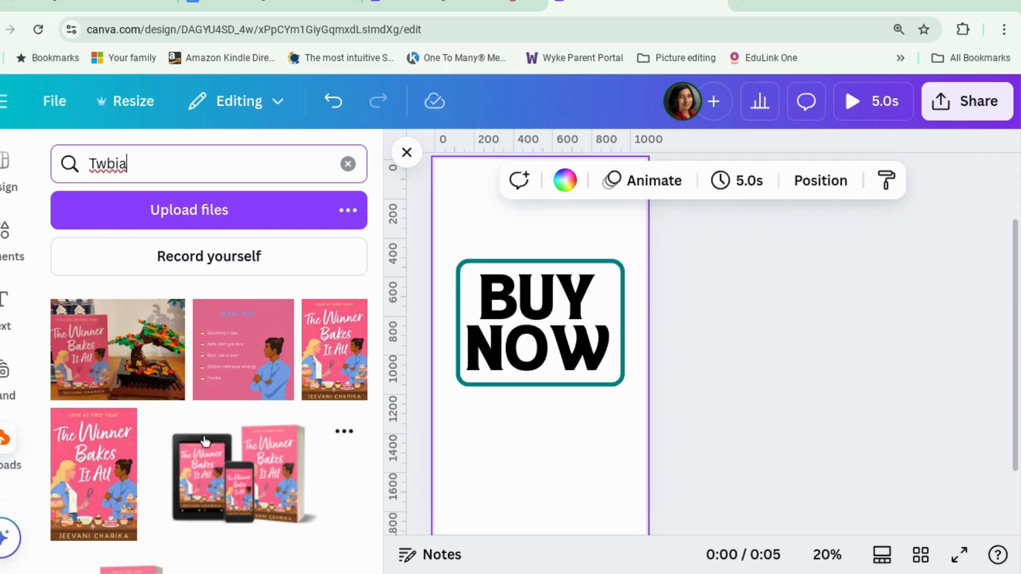
pyautogui.scroll(-2, 117, 407)
pyautogui.click(596, 457)
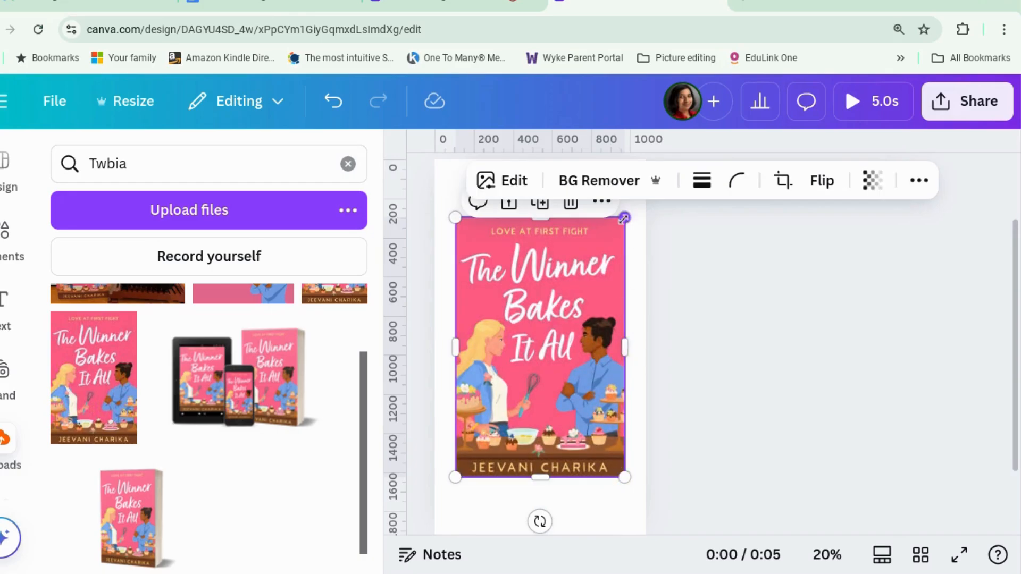
pyautogui.moveTo(624, 218); pyautogui.dragTo(468, 509)
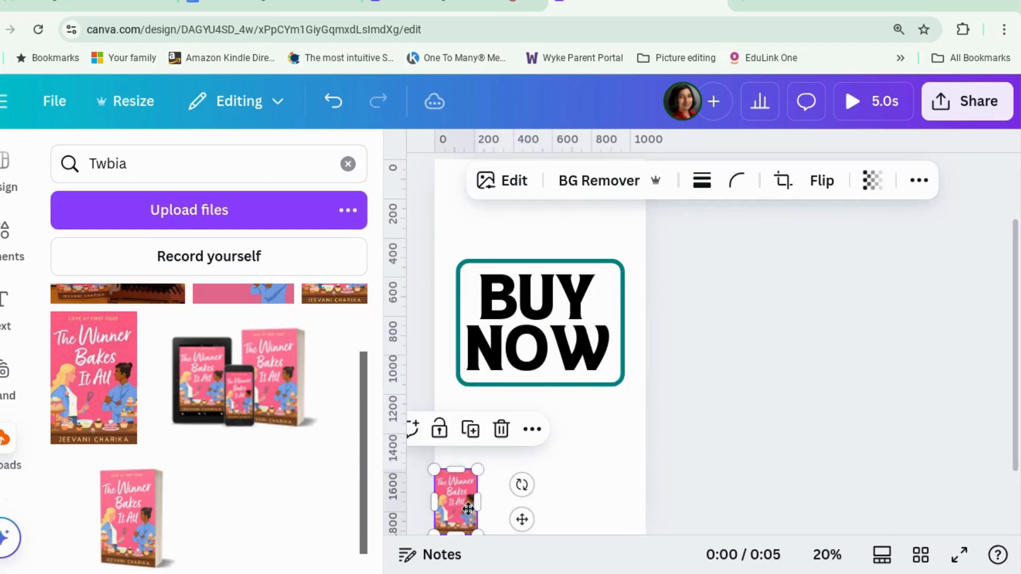
pyautogui.click(556, 479)
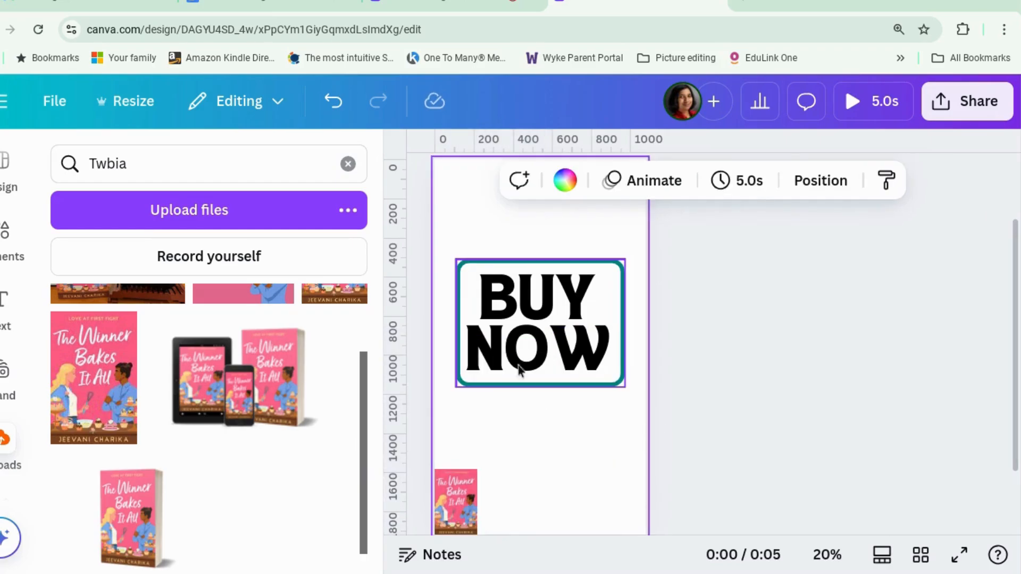
# Change the rounded rectangle's border colour to the blue from the book cover's photo colours
pyautogui.click(508, 317)
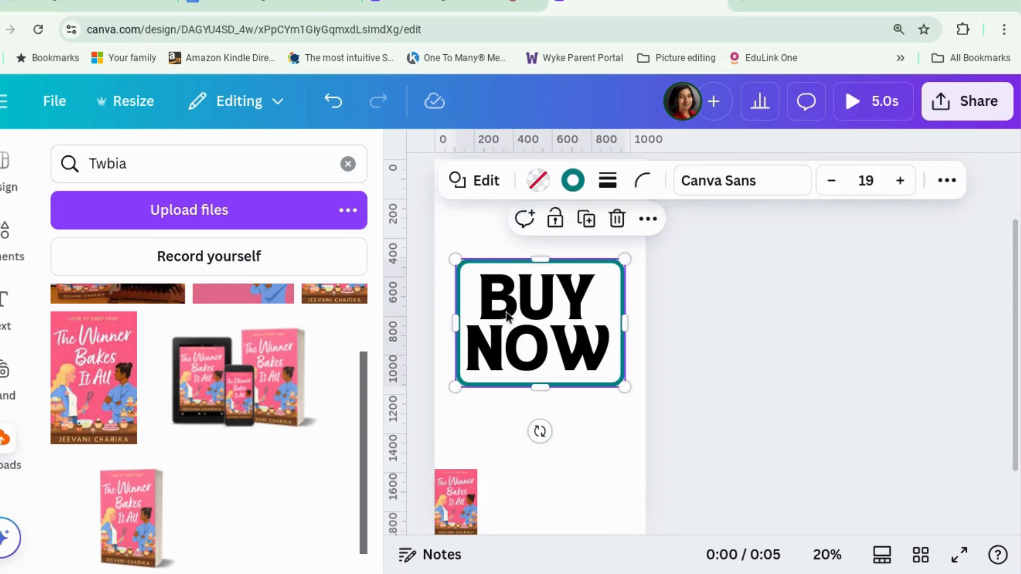
pyautogui.click(573, 180)
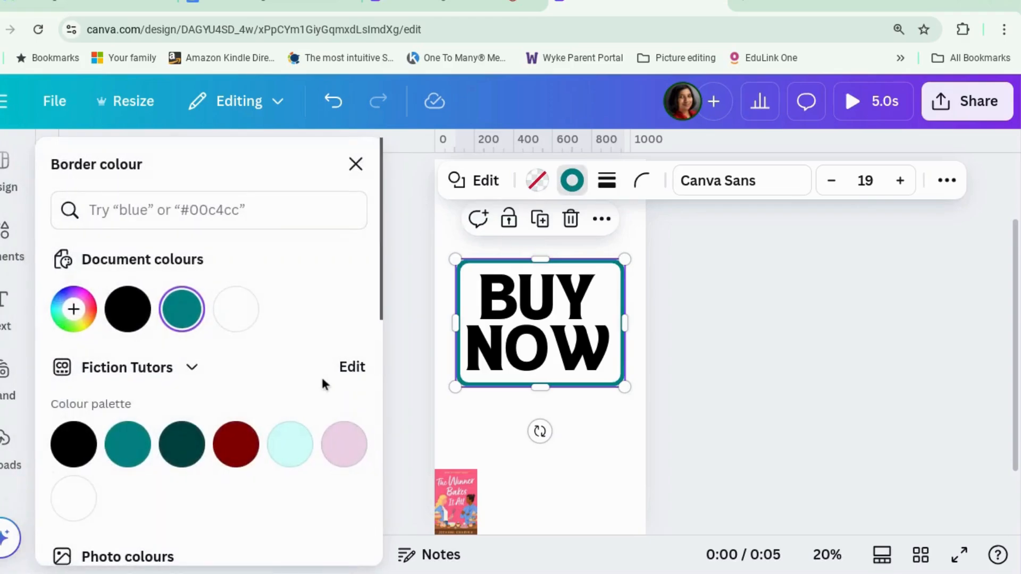
pyautogui.scroll(-5, 321, 374)
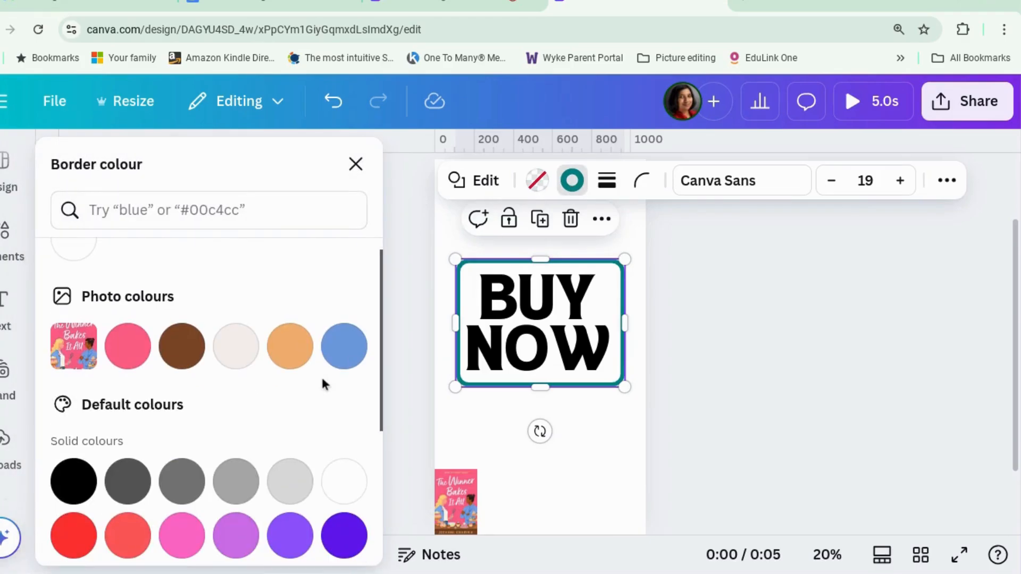
pyautogui.click(355, 355)
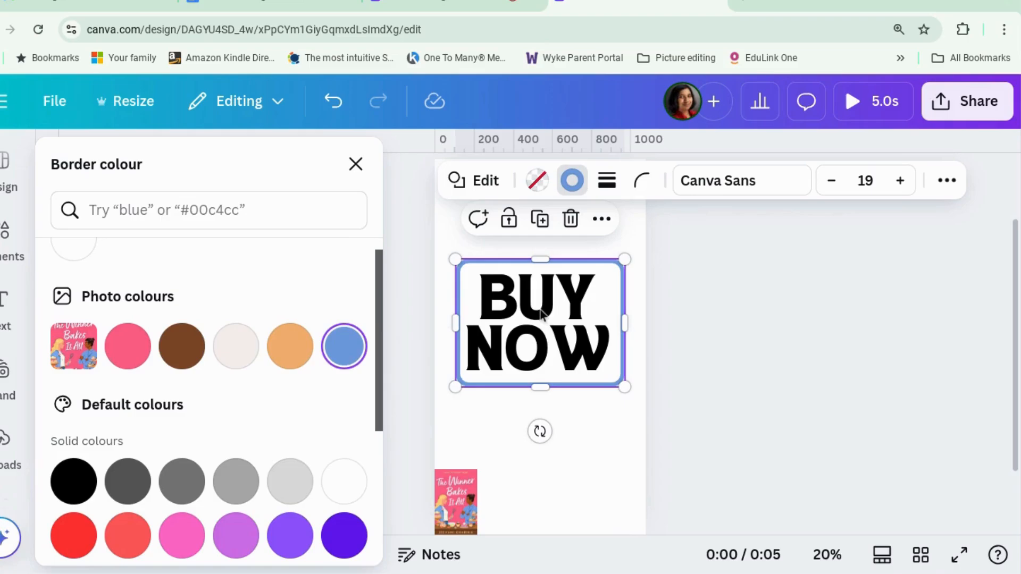
pyautogui.click(617, 462)
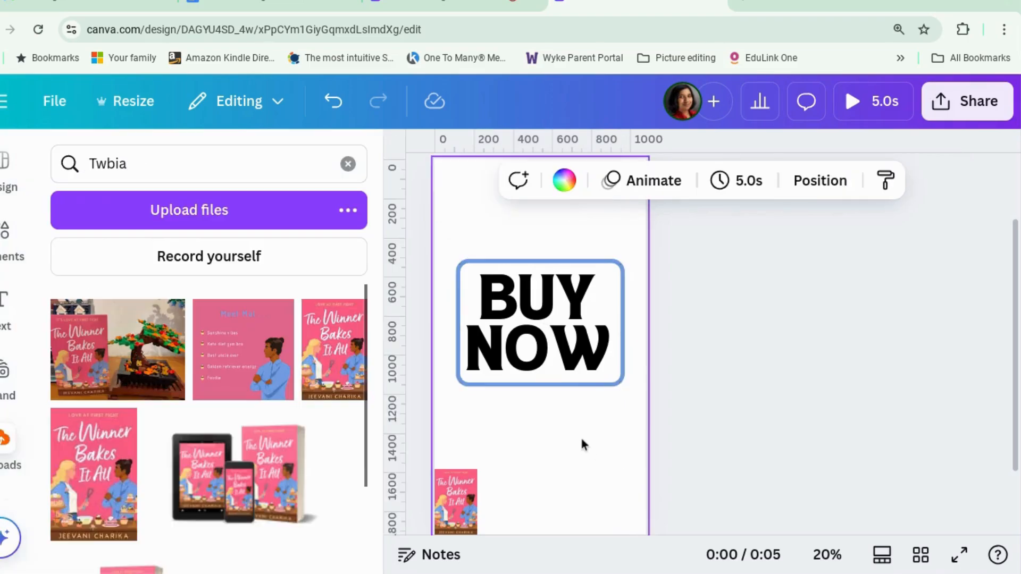
# Select the BUY NOW heading through the layers list and recolour it with the same blue as the border
pyautogui.rightClick(578, 343)
pyautogui.moveTo(653, 319)
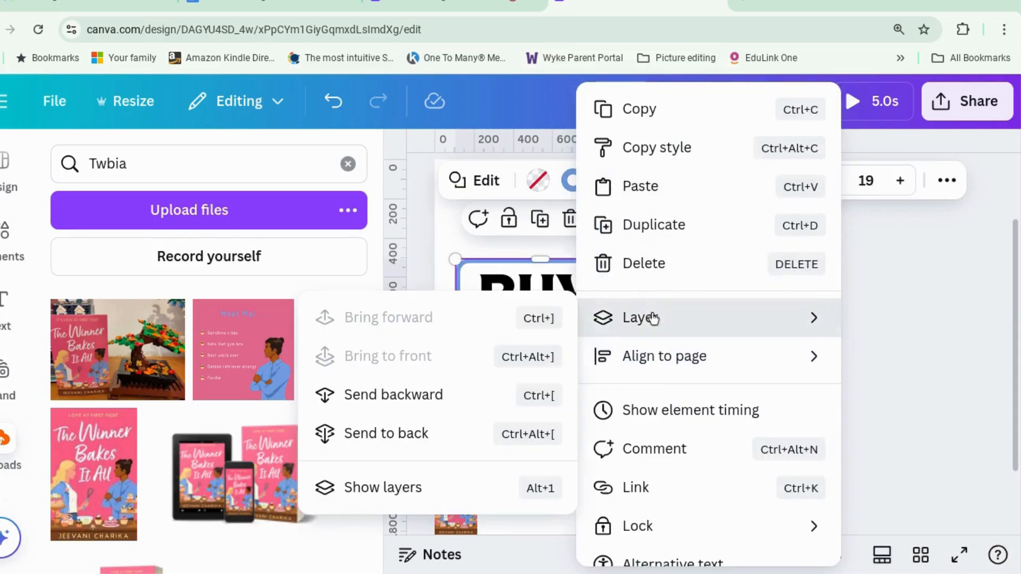
pyautogui.click(380, 488)
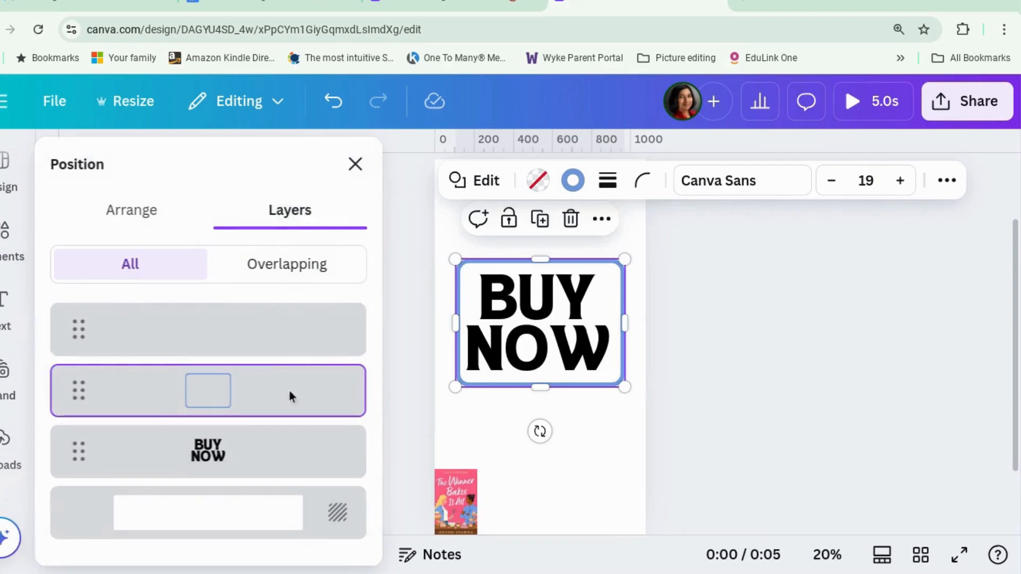
pyautogui.click(269, 454)
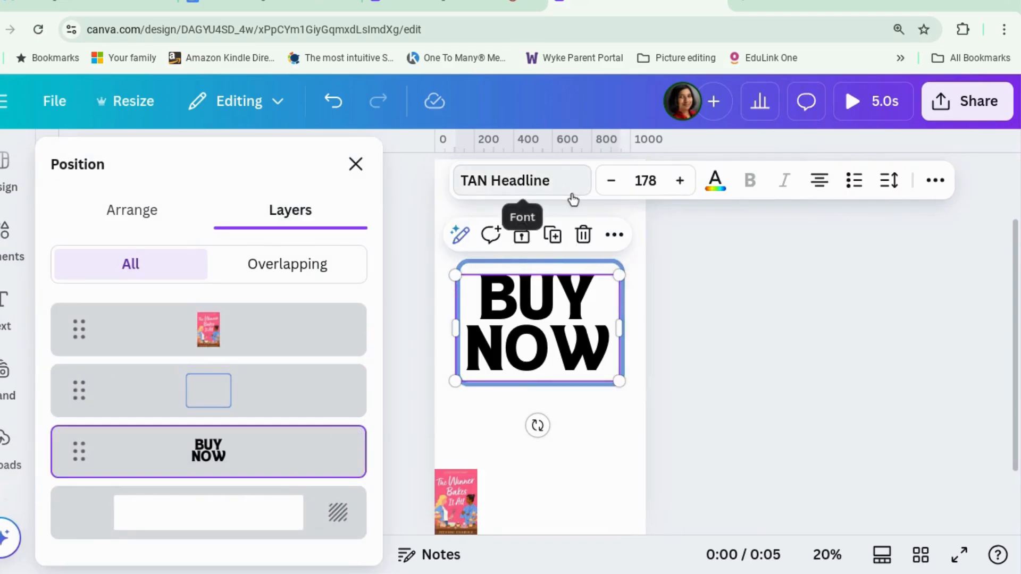
pyautogui.click(715, 182)
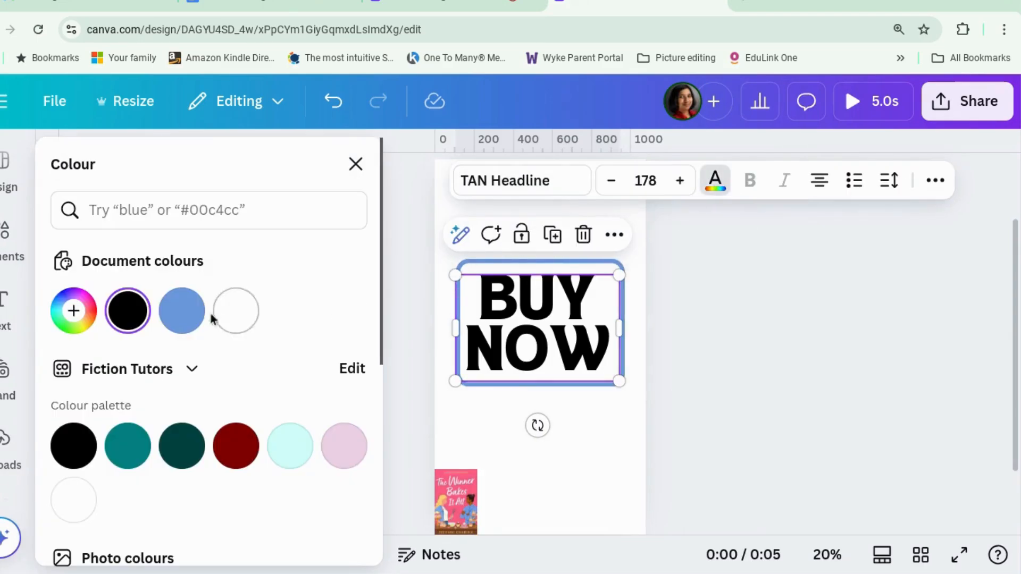
pyautogui.click(181, 313)
pyautogui.click(563, 481)
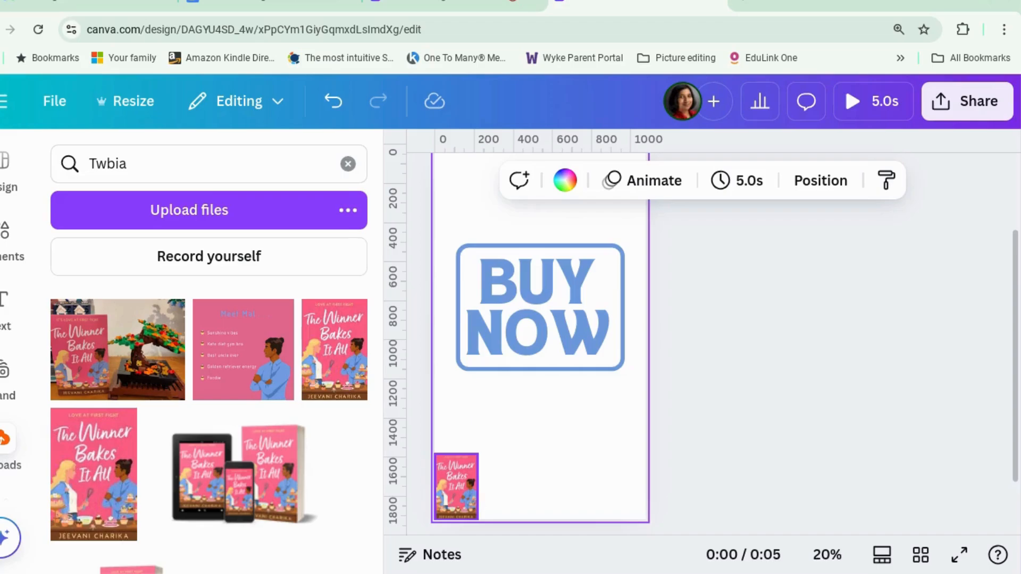
# Delete the small book cover image from the page and close the uploads
pyautogui.click(475, 500)
pyautogui.press('Delete')
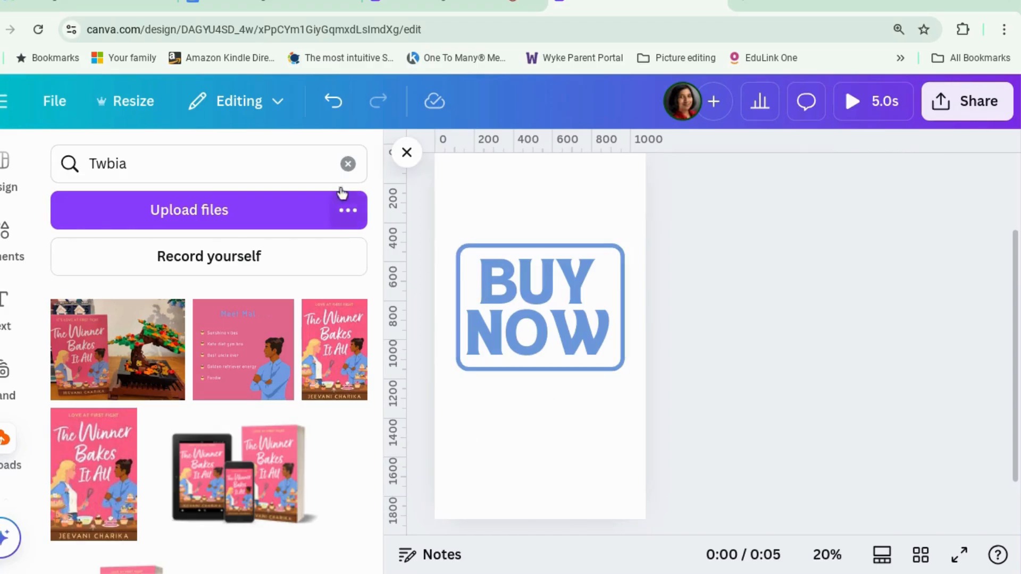
pyautogui.click(405, 153)
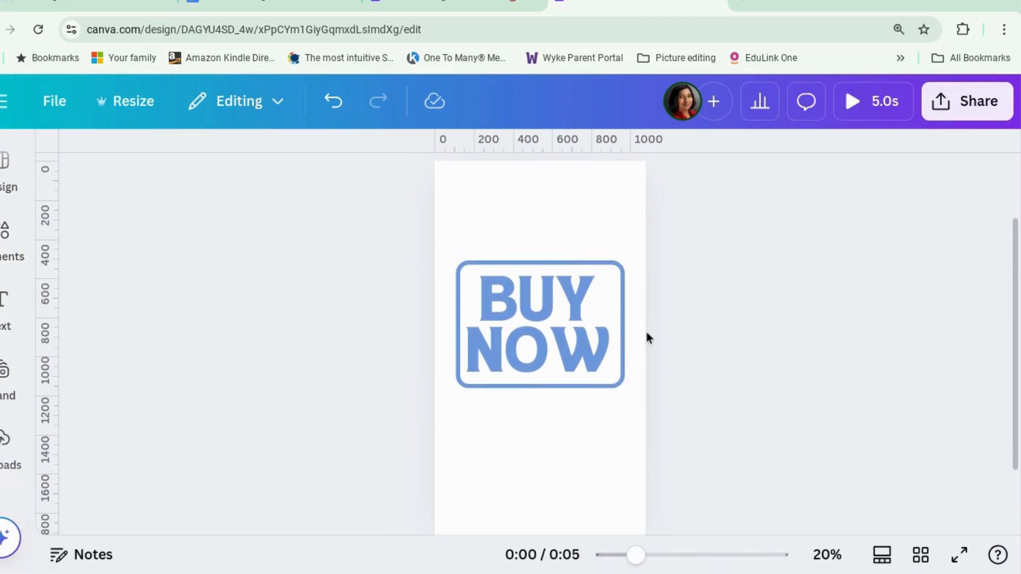
# Increase the rounded rectangle's border weight to 43
pyautogui.click(614, 327)
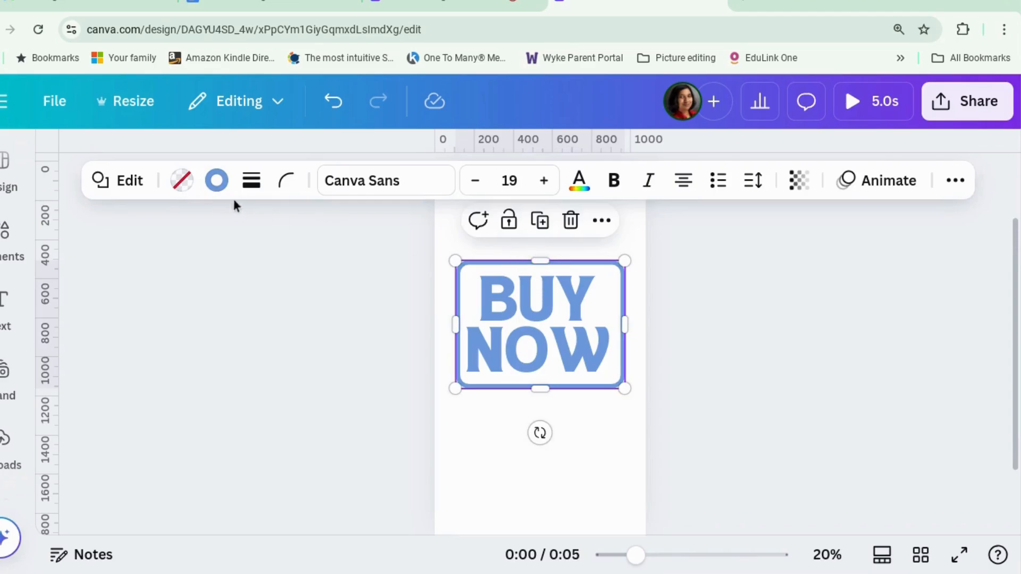
pyautogui.click(255, 185)
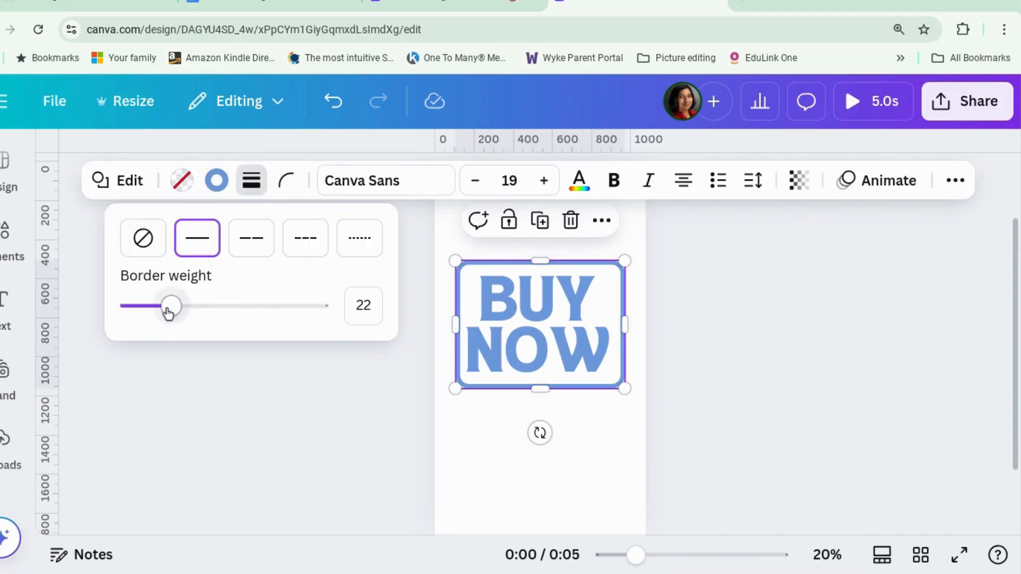
pyautogui.moveTo(167, 312); pyautogui.dragTo(212, 325)
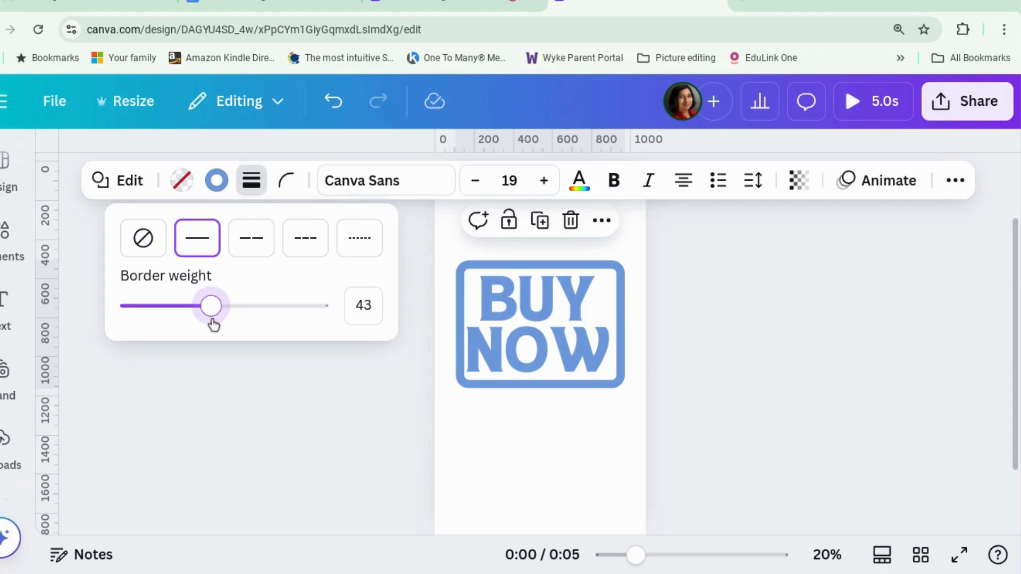
# Enlarge the blue rounded frame, centre it on the page and adjust its height to fit evenly around the BUY NOW heading
pyautogui.click(454, 260)
pyautogui.moveTo(451, 258); pyautogui.dragTo(446, 255)
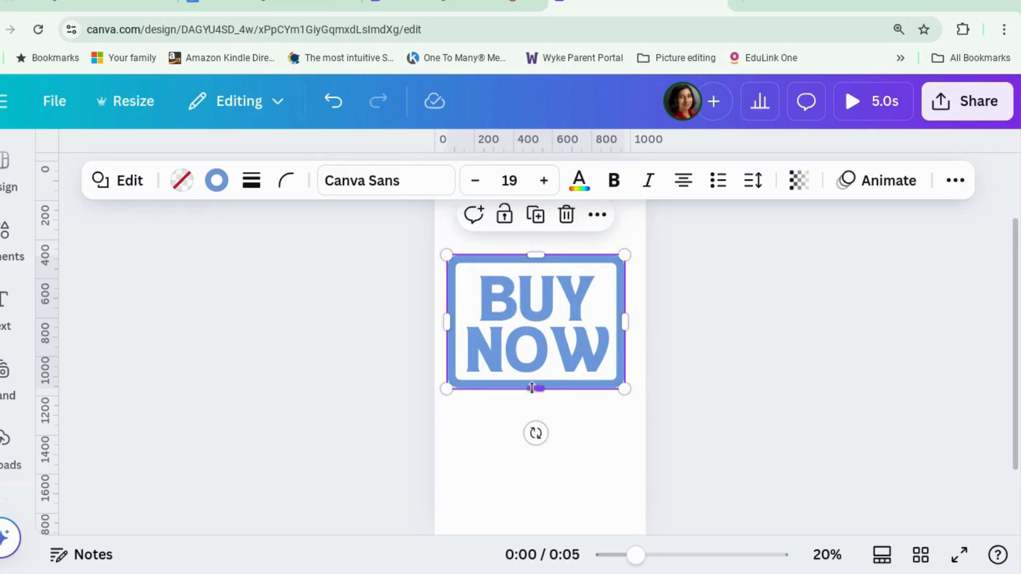
pyautogui.moveTo(536, 389); pyautogui.dragTo(537, 398)
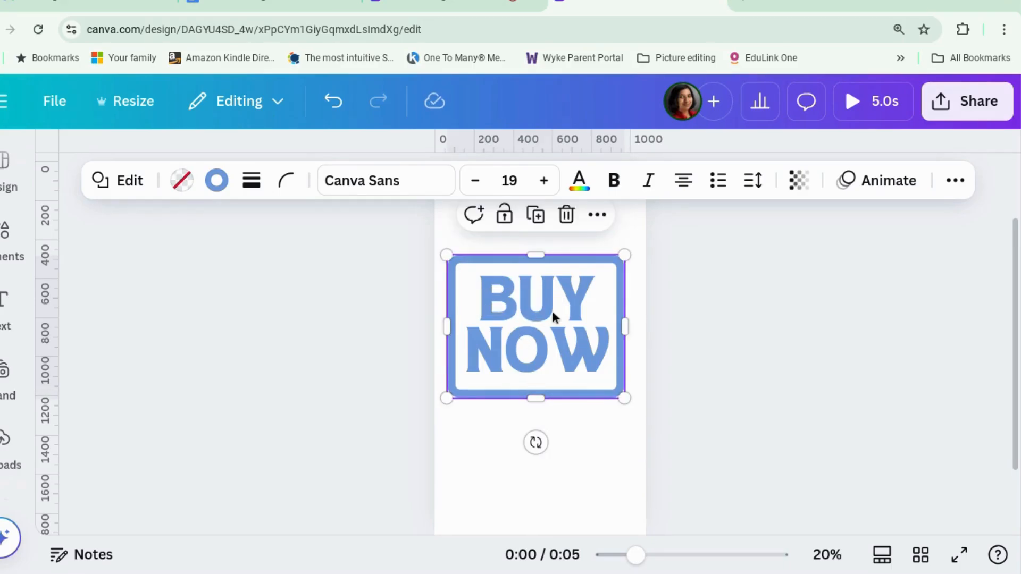
pyautogui.moveTo(604, 275); pyautogui.dragTo(608, 275)
pyautogui.click(604, 470)
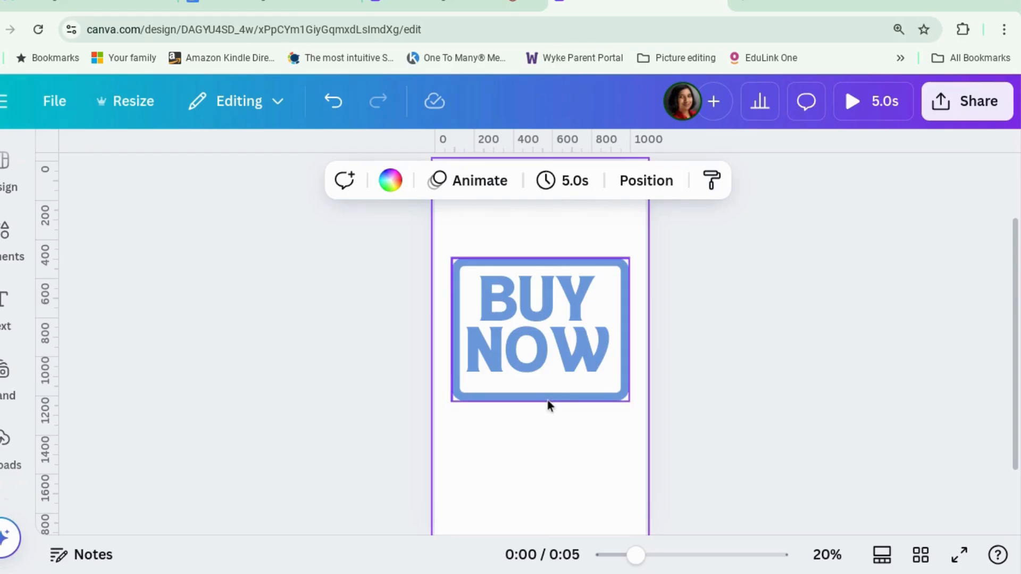
pyautogui.click(548, 402)
pyautogui.moveTo(545, 401); pyautogui.dragTo(545, 394)
pyautogui.click(591, 467)
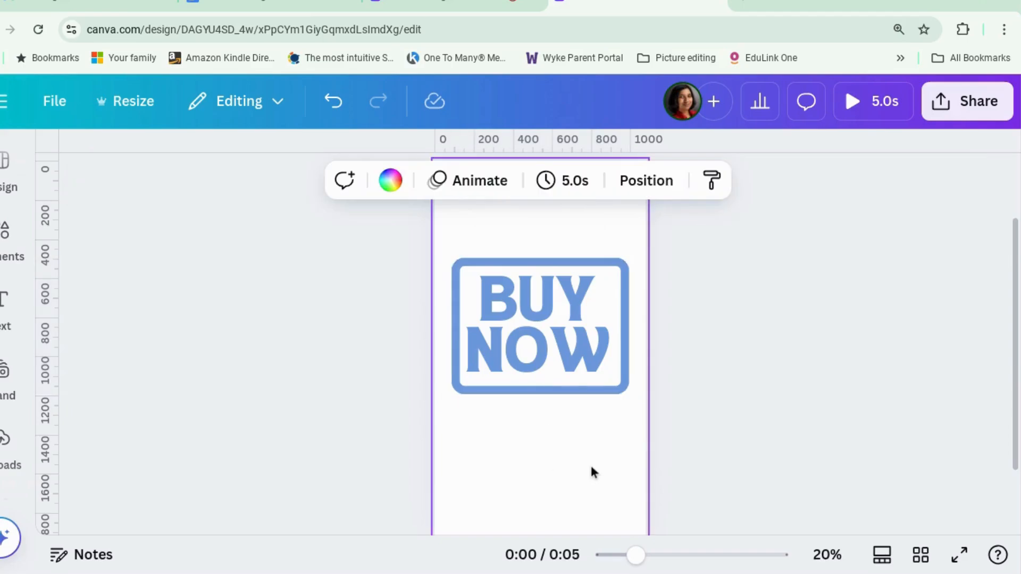
pyautogui.click(760, 450)
pyautogui.scroll(-1, 760, 450)
pyautogui.scroll(1, 760, 450)
pyautogui.scroll(-1, 759, 449)
pyautogui.scroll(1, 759, 448)
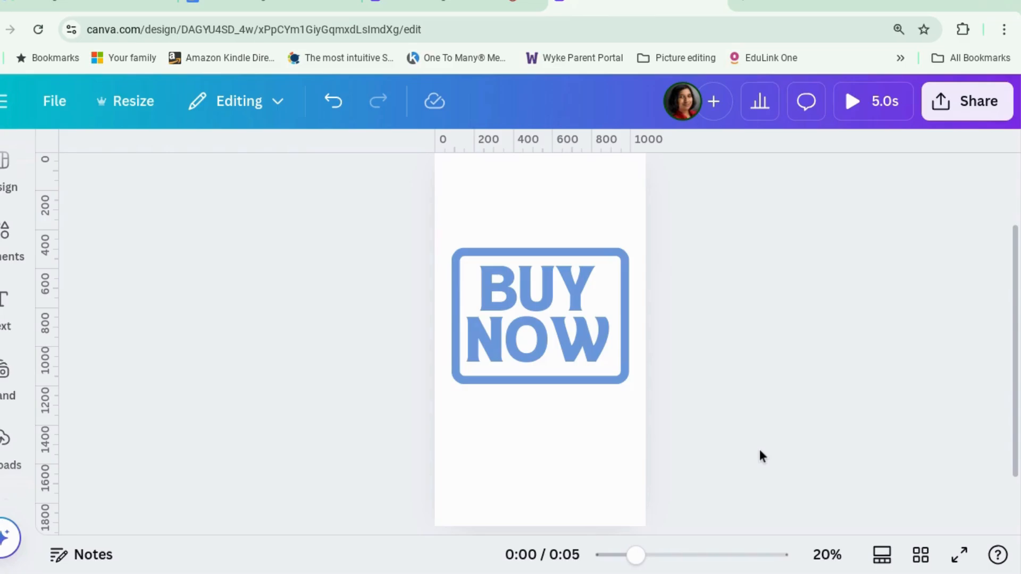
# Browse the alternative shapes available for the blue rounded frame, keep the current shape and deselect it
pyautogui.click(582, 383)
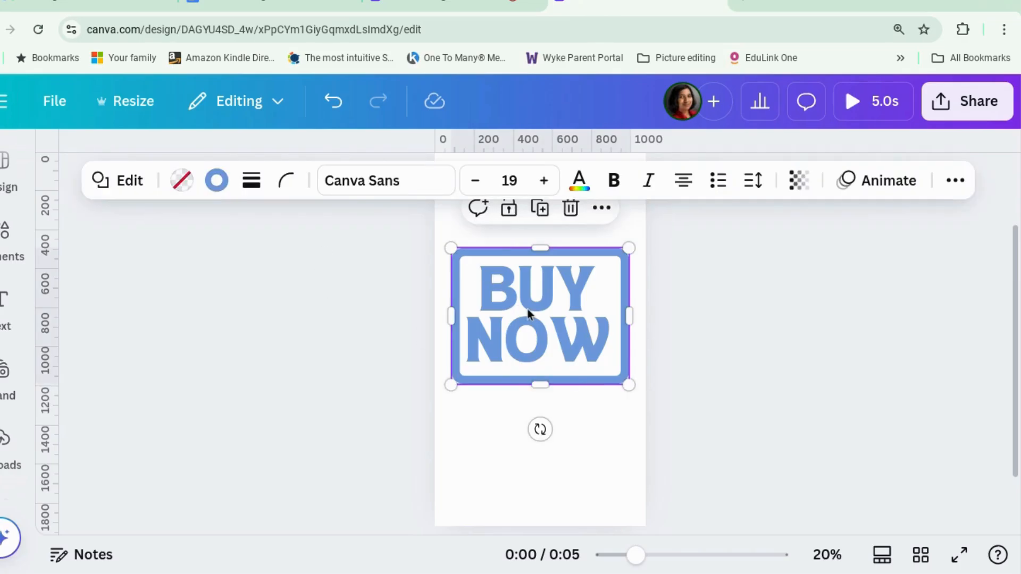
pyautogui.click(567, 487)
pyautogui.click(567, 375)
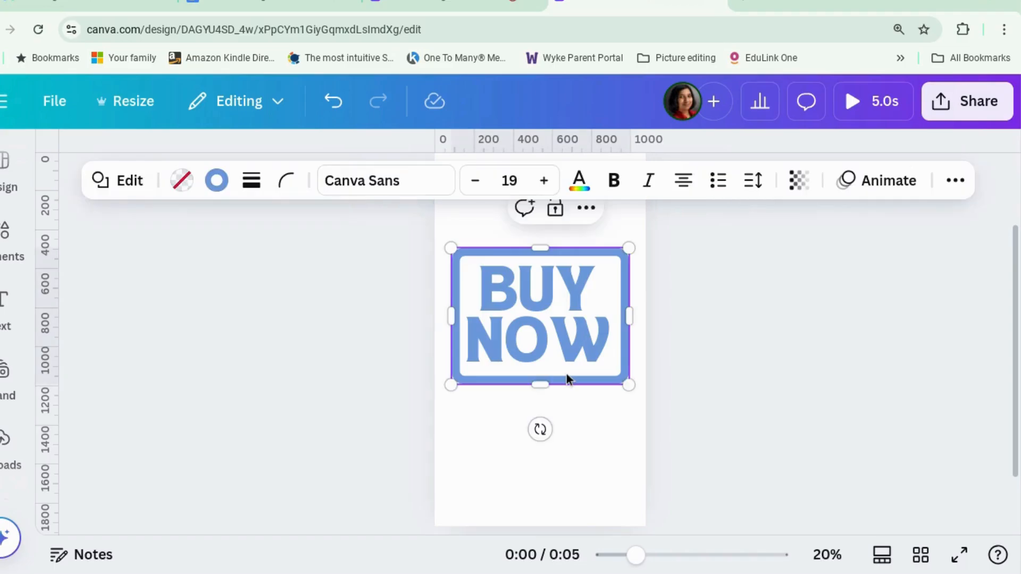
pyautogui.click(126, 182)
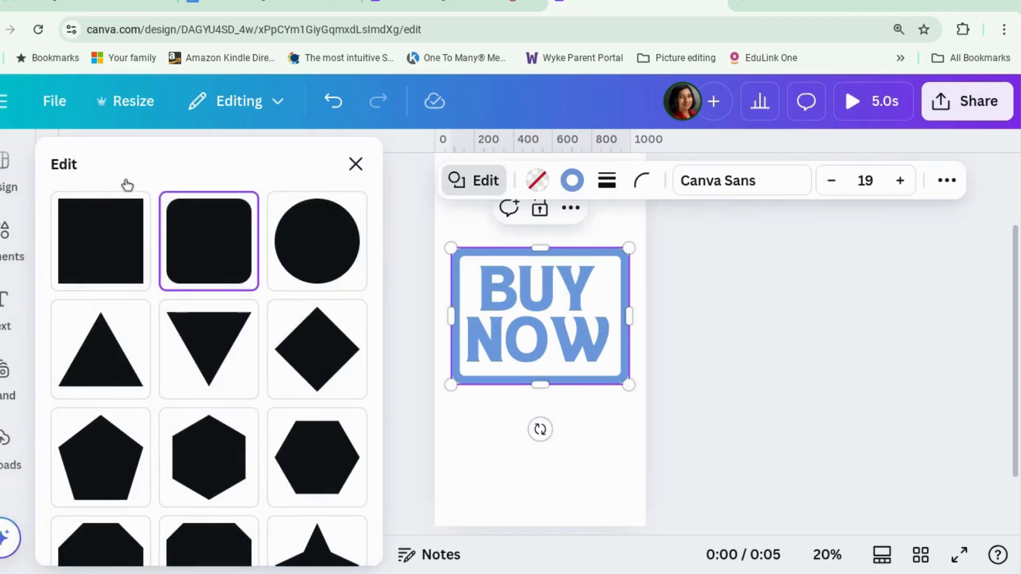
pyautogui.scroll(-3, 378, 238)
pyautogui.scroll(-10, 377, 237)
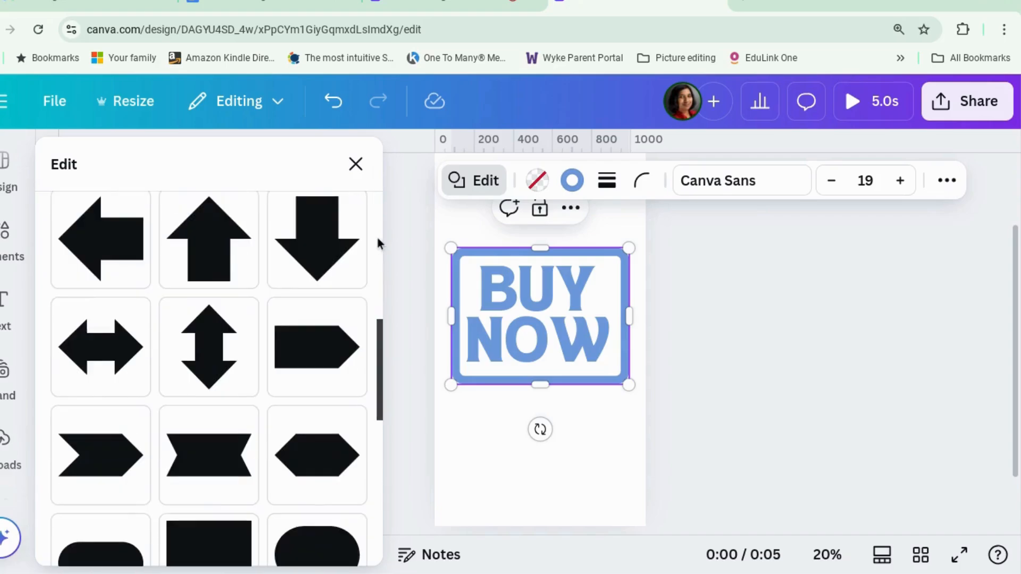
pyautogui.click(355, 164)
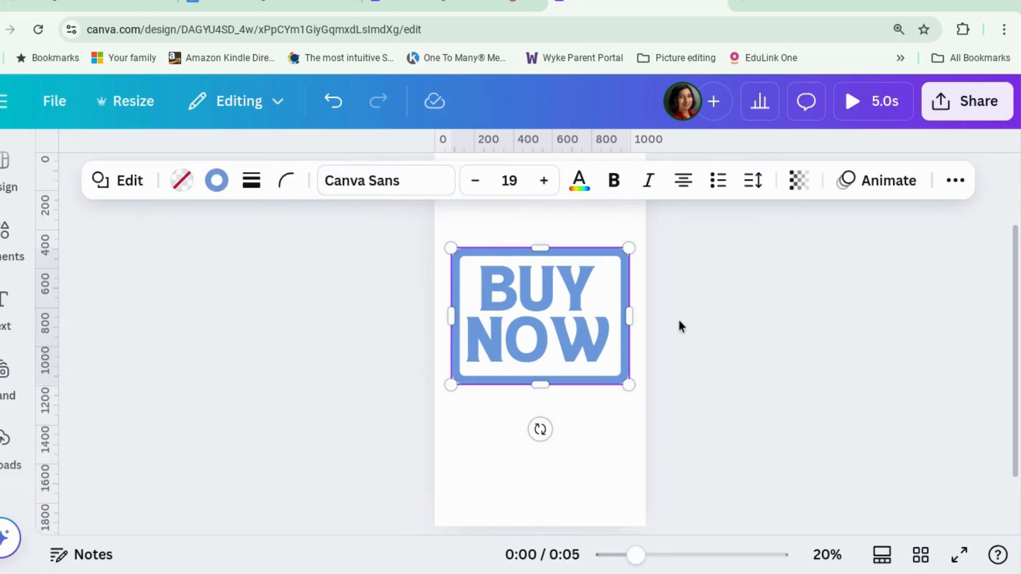
pyautogui.click(678, 318)
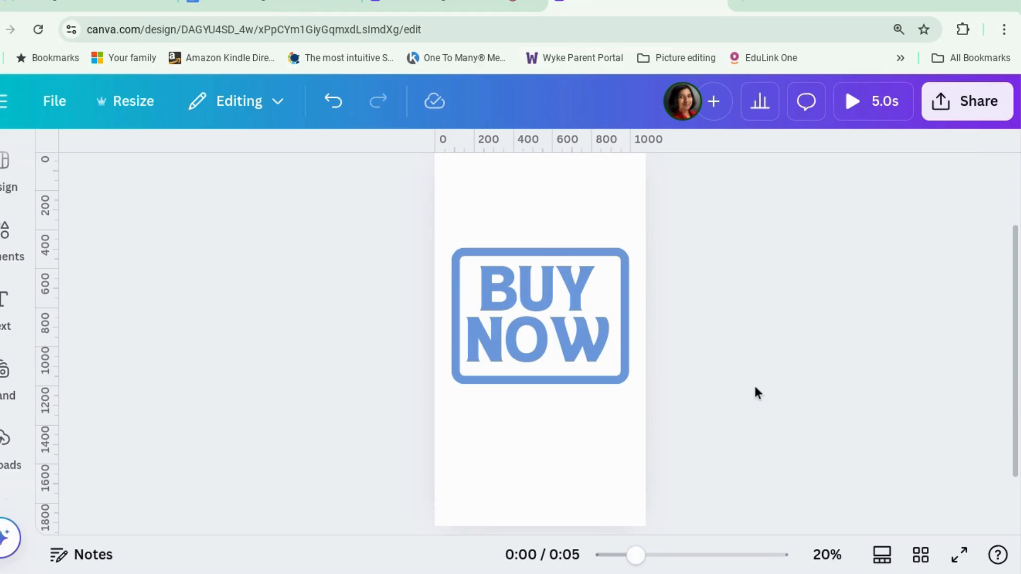
# Duplicate the BUY NOW page and copy page 2 to the clipboard as an image using the sharing options
pyautogui.scroll(2, 691, 319)
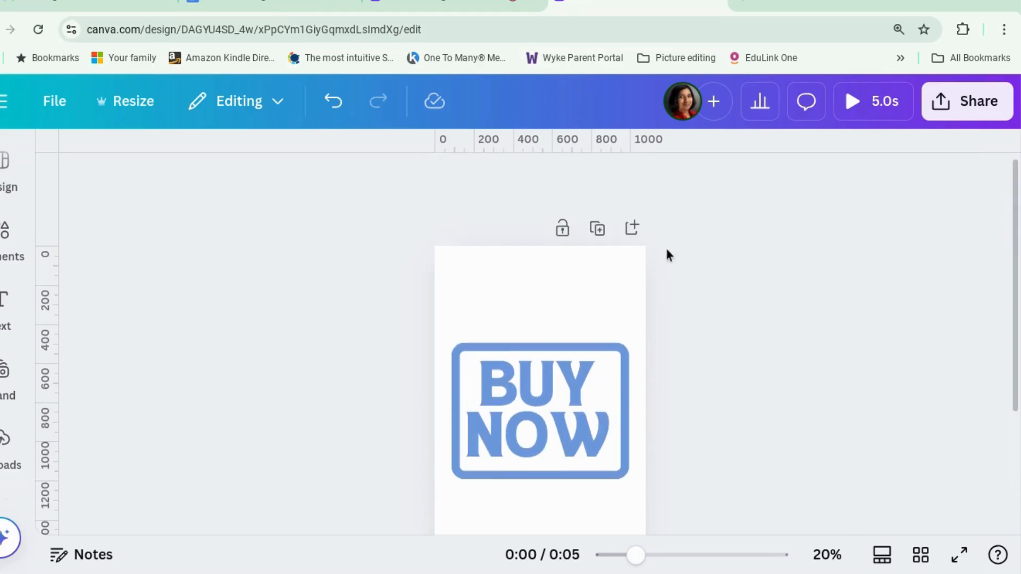
pyautogui.click(598, 230)
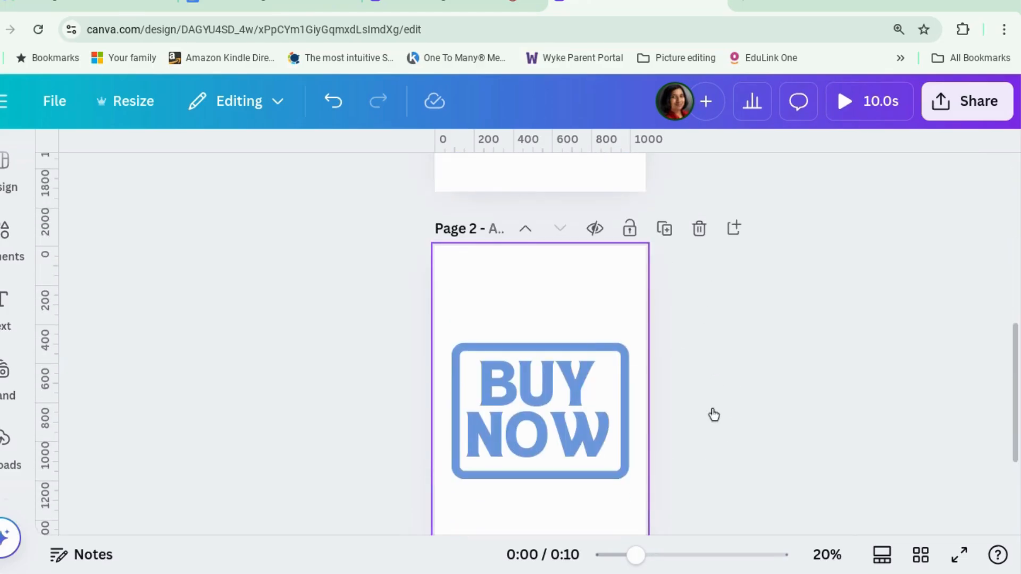
pyautogui.click(976, 112)
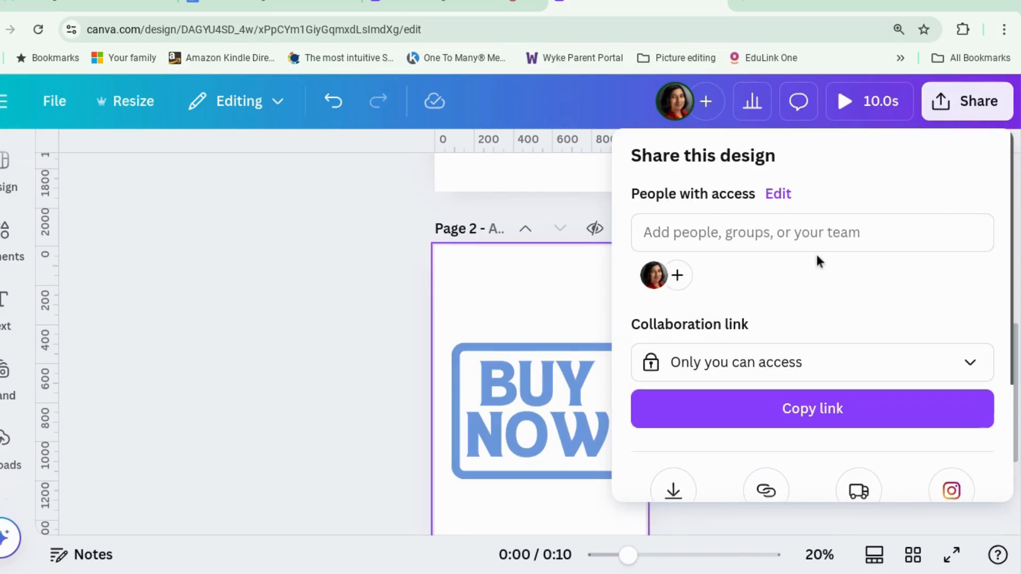
pyautogui.scroll(-3, 825, 242)
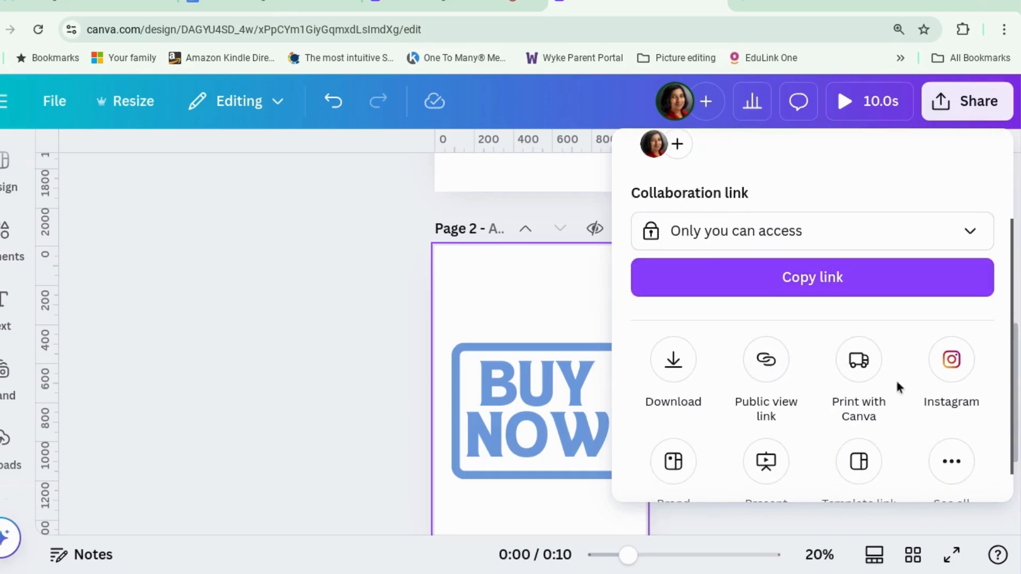
pyautogui.scroll(-1, 883, 393)
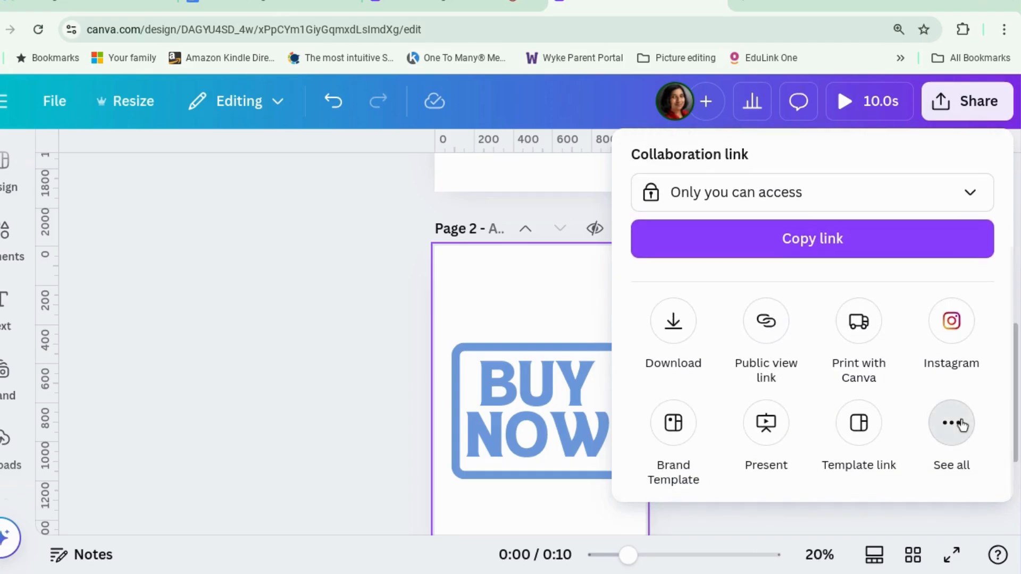
pyautogui.click(952, 423)
pyautogui.scroll(2, 898, 386)
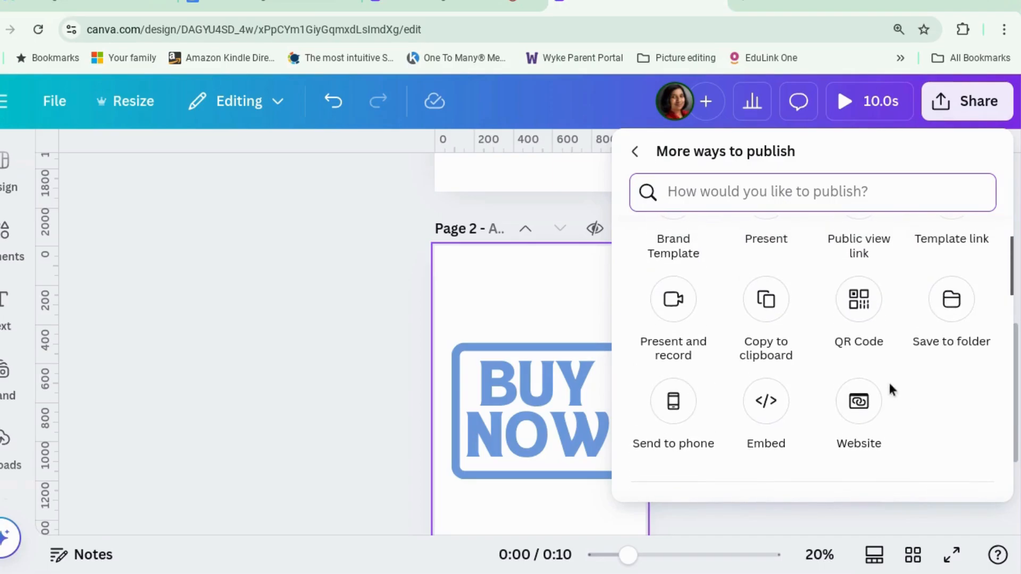
pyautogui.click(764, 306)
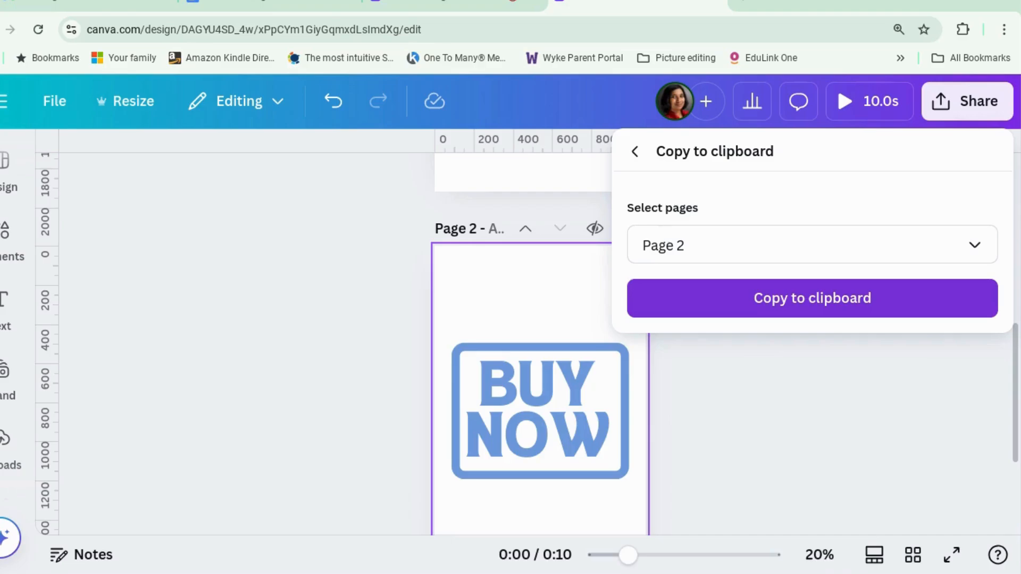
pyautogui.click(801, 304)
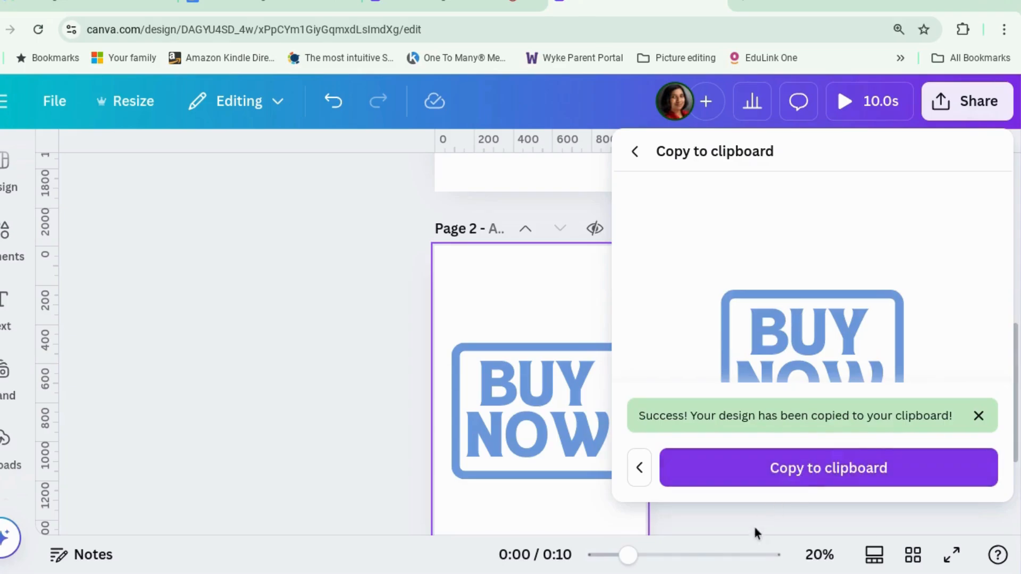
pyautogui.click(386, 417)
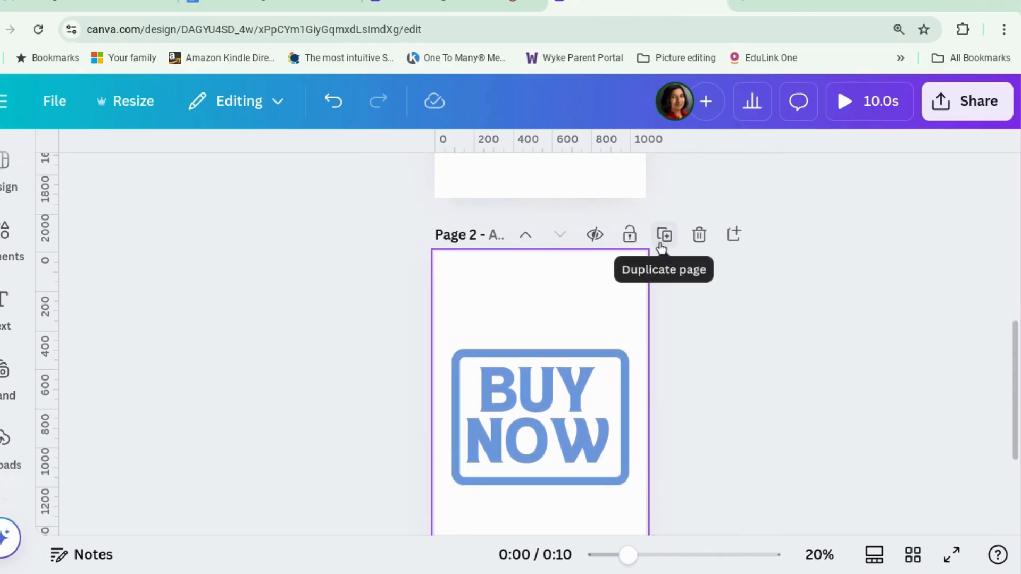
# Duplicate page 2 and delete the blue frame and the BUY NOW heading from the new page 3
pyautogui.click(661, 246)
pyautogui.click(556, 413)
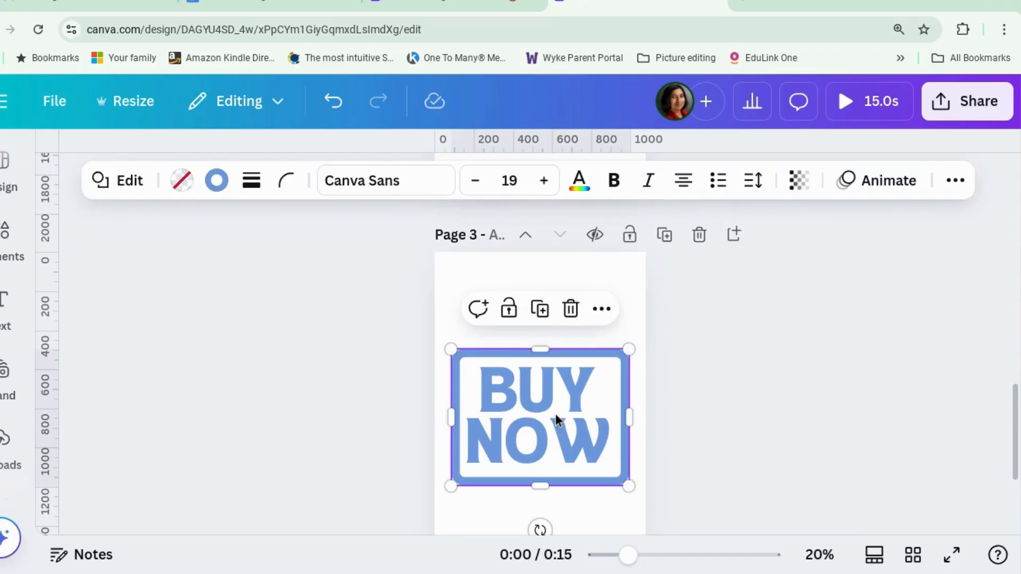
pyautogui.press('Delete')
pyautogui.click(557, 417)
pyautogui.press('Delete')
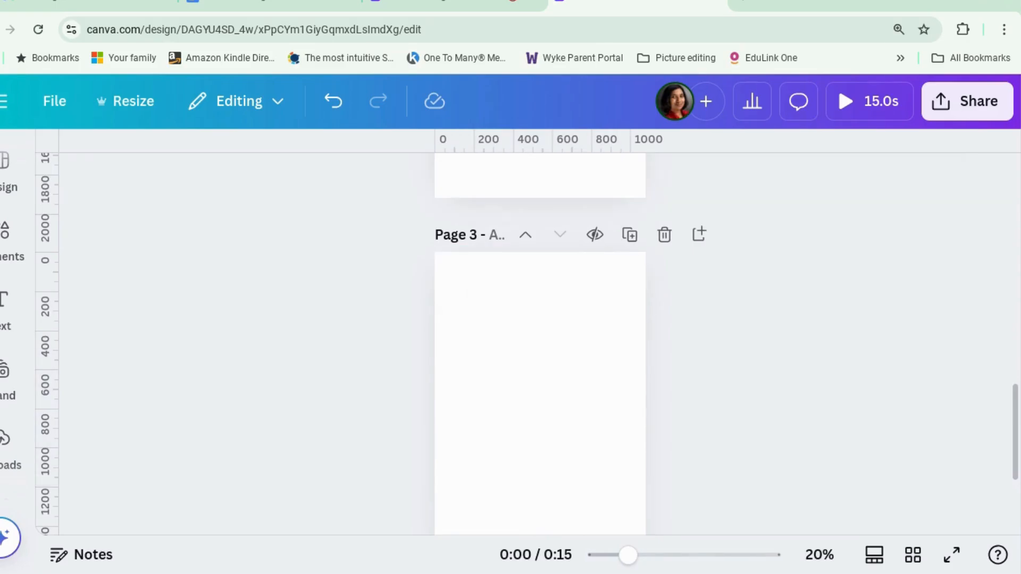
# Paste the copied BUY NOW image onto the empty page 3 and remove its background
pyautogui.click(554, 420)
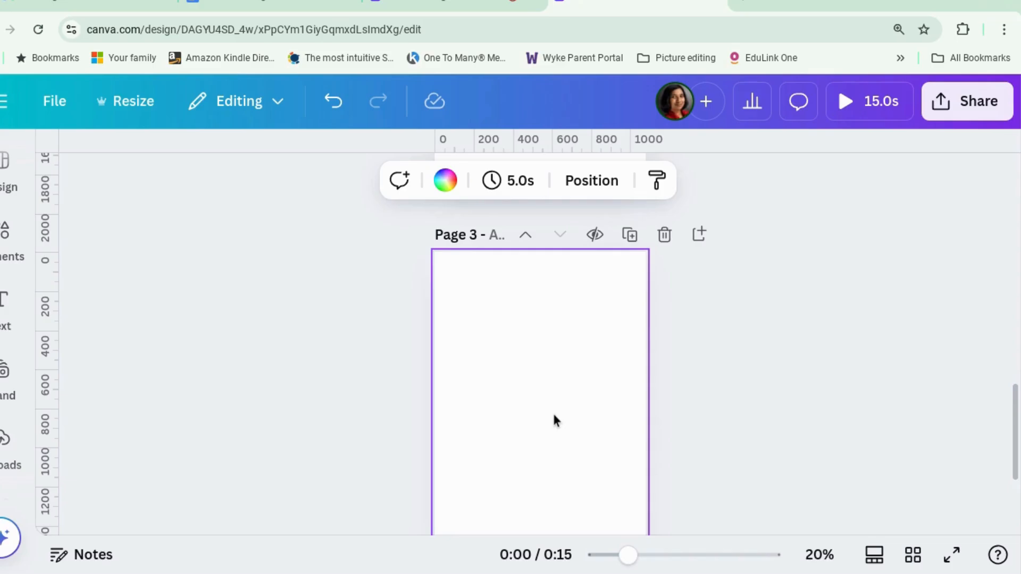
pyautogui.hotkey('ctrl', 'v')
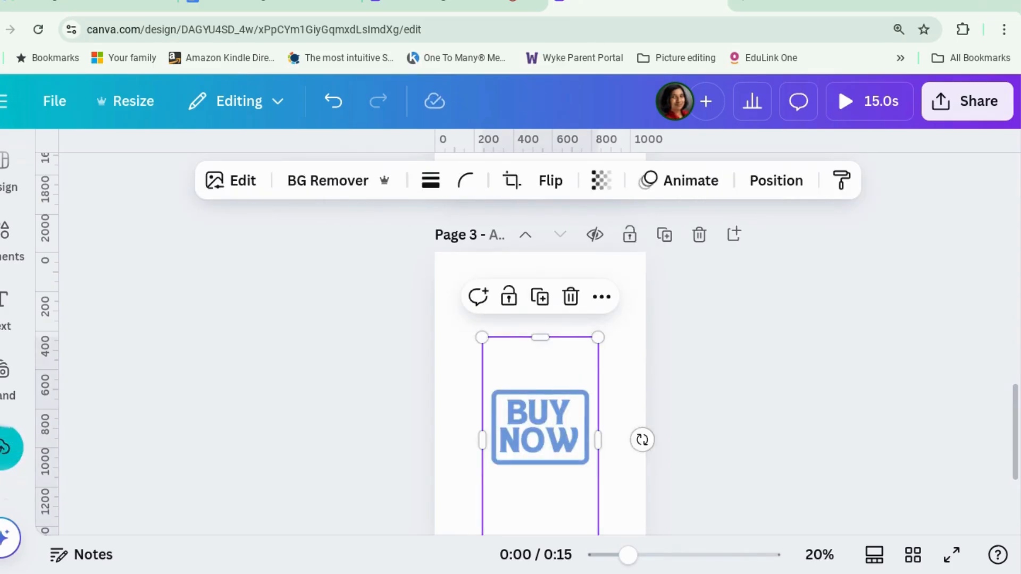
pyautogui.click(334, 183)
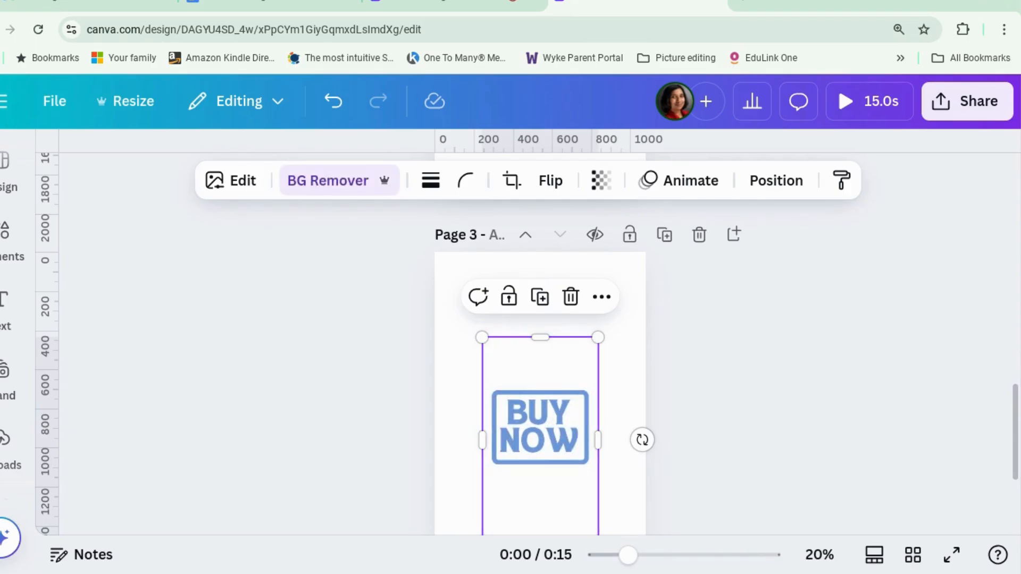
# Enlarge the pasted BUY NOW image and set page 3's background to the pale aqua from the Fiction Tutors palette
pyautogui.moveTo(598, 337); pyautogui.dragTo(631, 276)
pyautogui.click(447, 274)
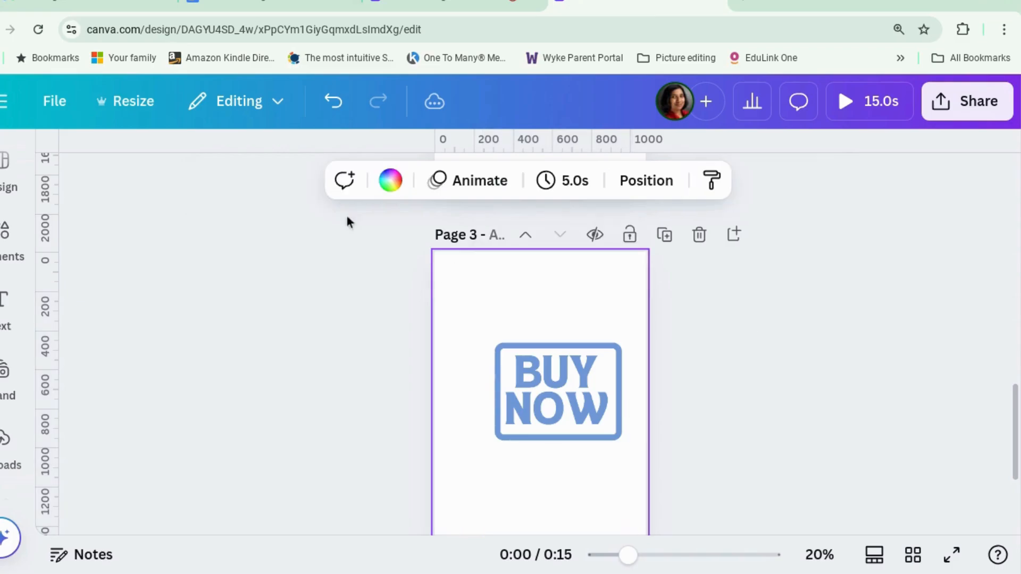
pyautogui.click(391, 182)
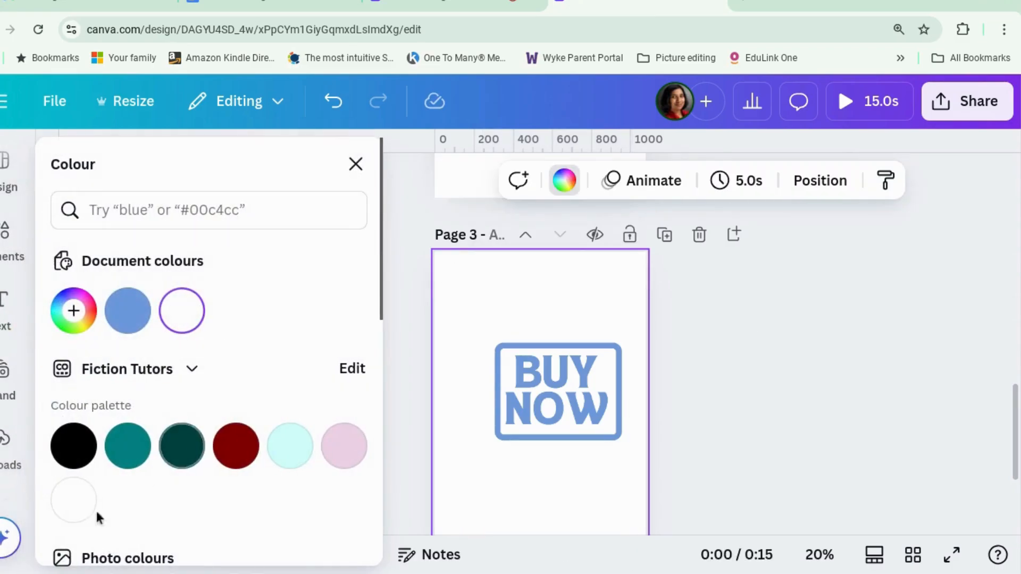
pyautogui.click(295, 457)
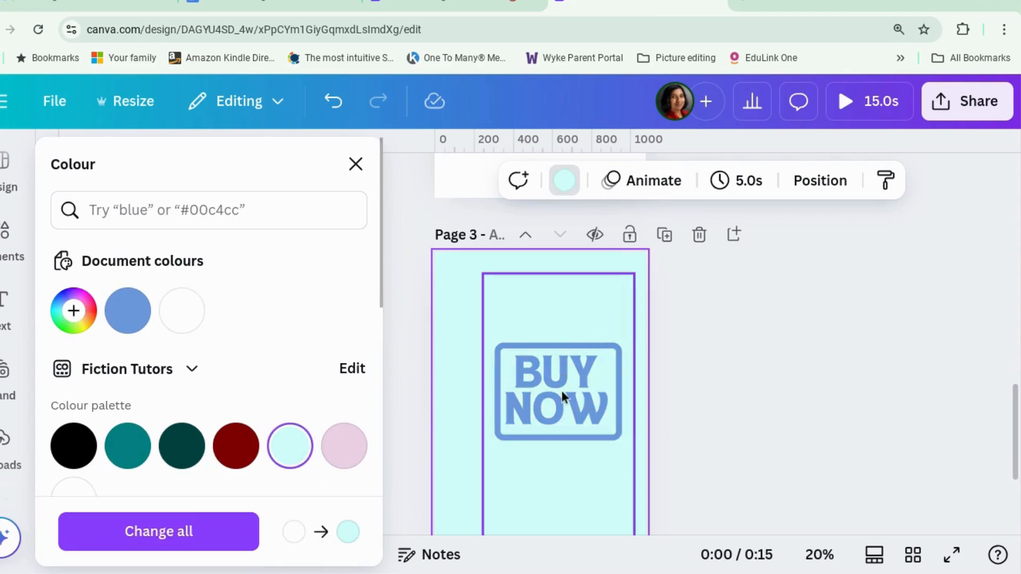
# Crop the empty areas above and below the BUY NOW graphic in the pasted image and reposition it on page 3
pyautogui.click(567, 351)
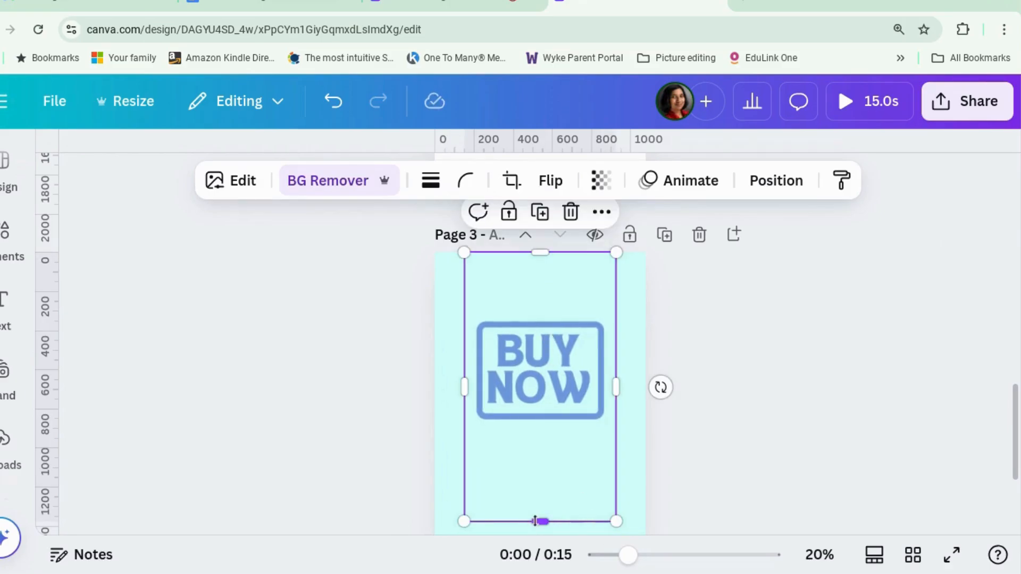
pyautogui.moveTo(542, 495); pyautogui.dragTo(542, 425)
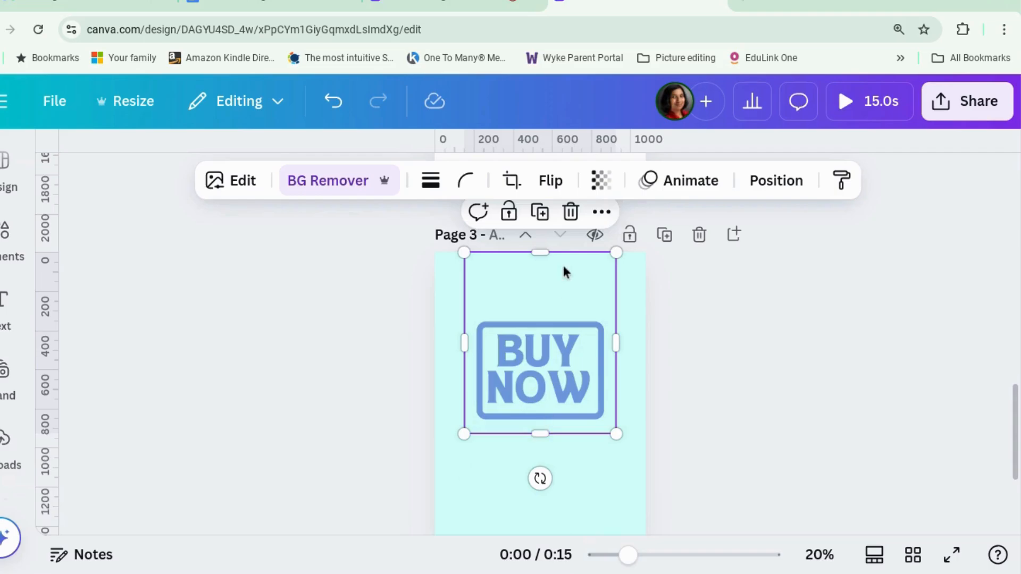
pyautogui.moveTo(543, 261); pyautogui.dragTo(540, 311)
pyautogui.click(833, 414)
pyautogui.moveTo(589, 401); pyautogui.dragTo(563, 405)
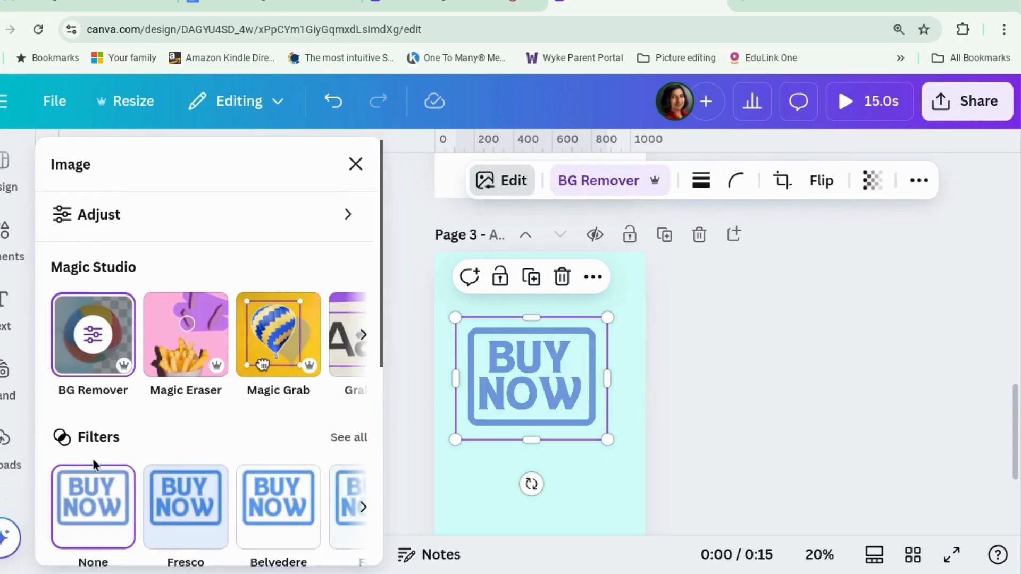
# Apply a Drop shadow to the cropped BUY NOW image with distance 8 and blur amount 14
pyautogui.scroll(-4, 93, 460)
pyautogui.click(93, 472)
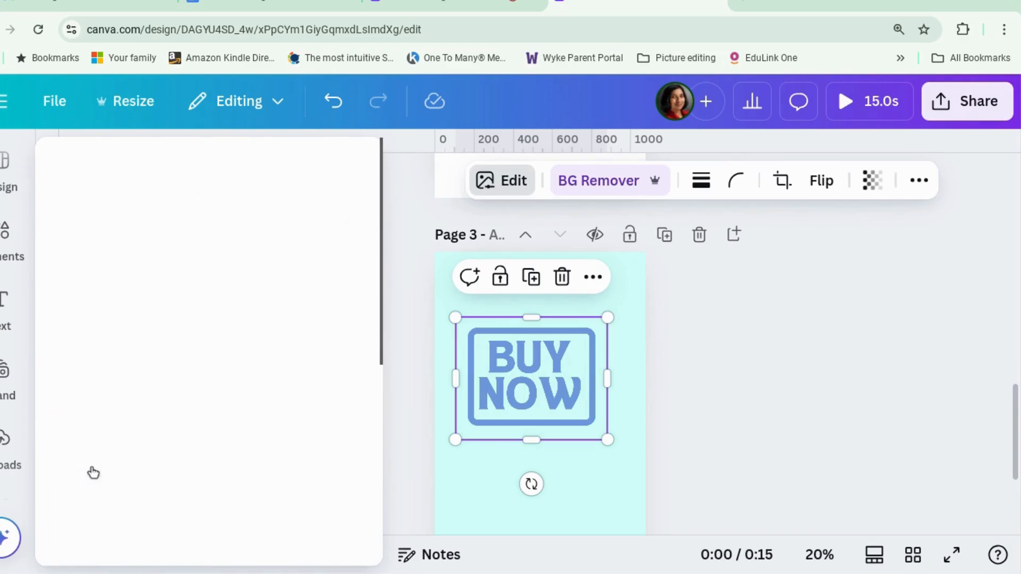
pyautogui.click(191, 415)
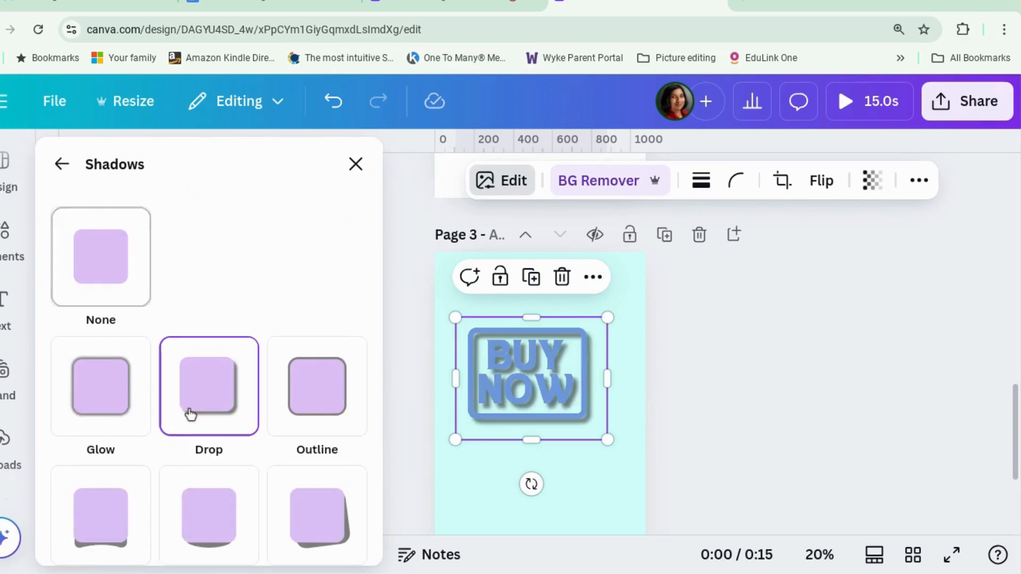
pyautogui.scroll(-8, 210, 425)
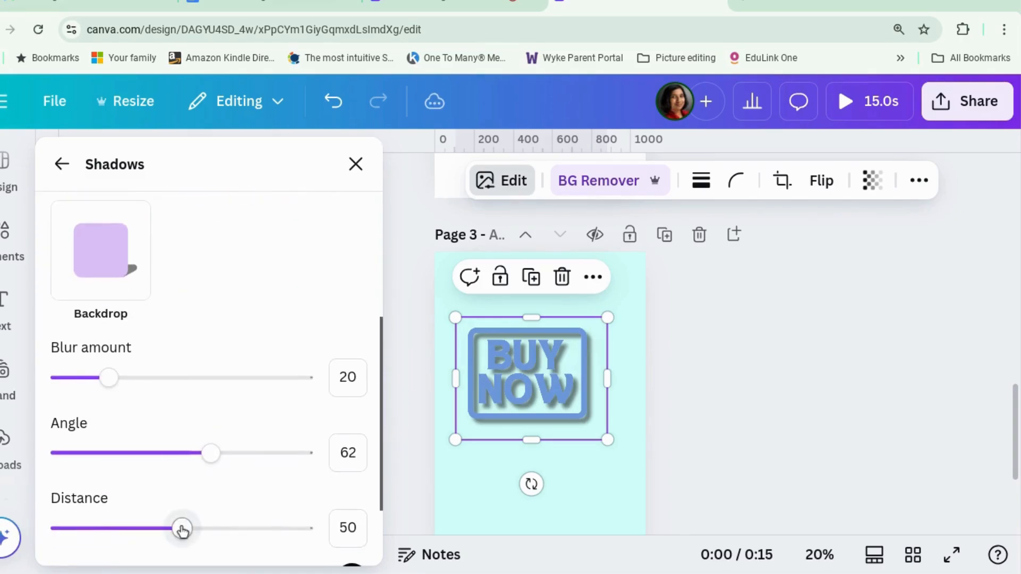
pyautogui.moveTo(180, 528); pyautogui.dragTo(80, 520)
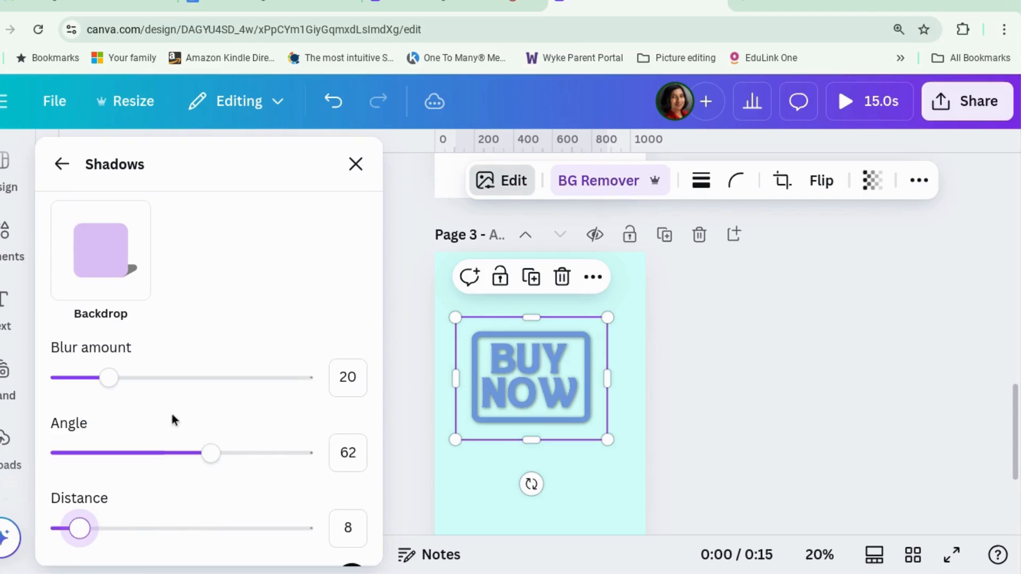
pyautogui.moveTo(108, 378)
pyautogui.mouseDown()
pyautogui.moveTo(75, 378)
pyautogui.moveTo(94, 382)
pyautogui.mouseUp()
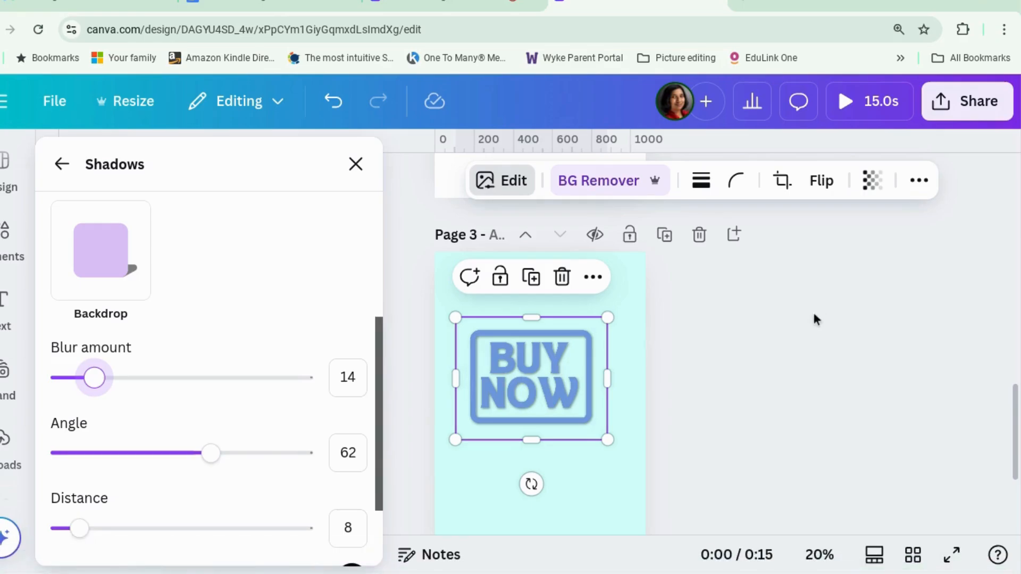
pyautogui.press('Escape')
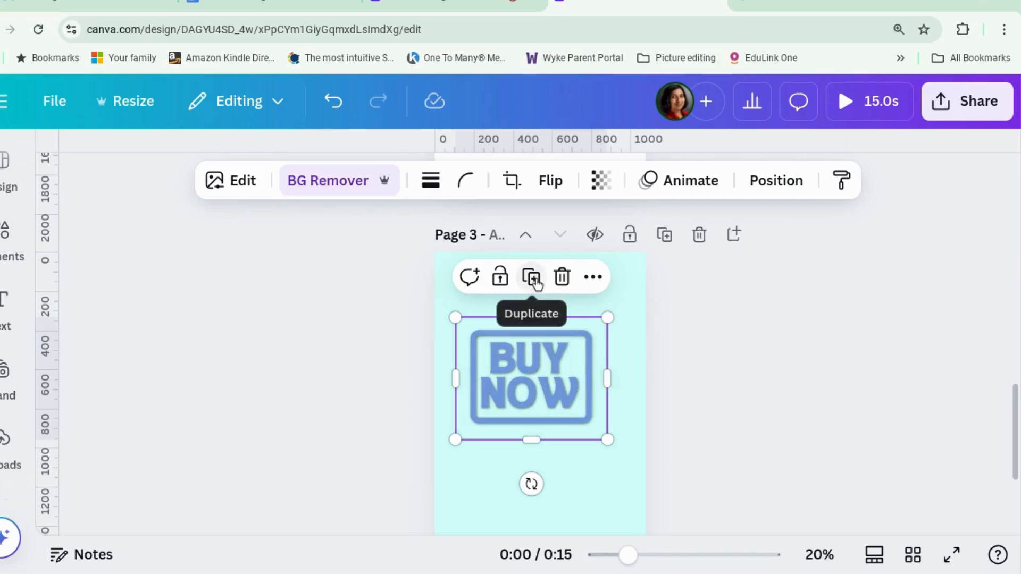
# Duplicate the shadowed BUY NOW image and move the copy onto page 2, over the original heading and frame
pyautogui.click(535, 281)
pyautogui.moveTo(547, 388); pyautogui.dragTo(541, 300)
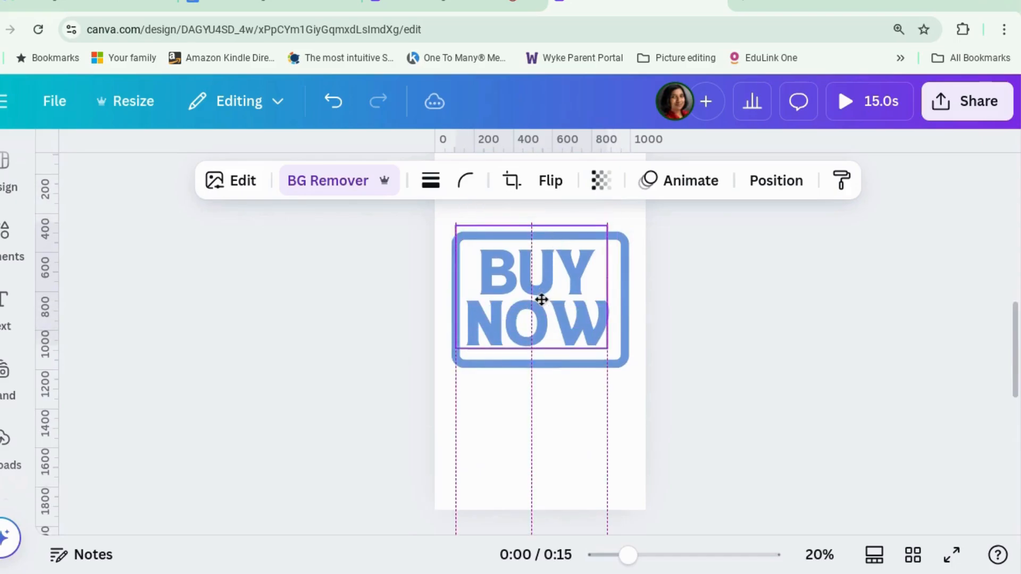
pyautogui.moveTo(541, 300); pyautogui.dragTo(542, 299)
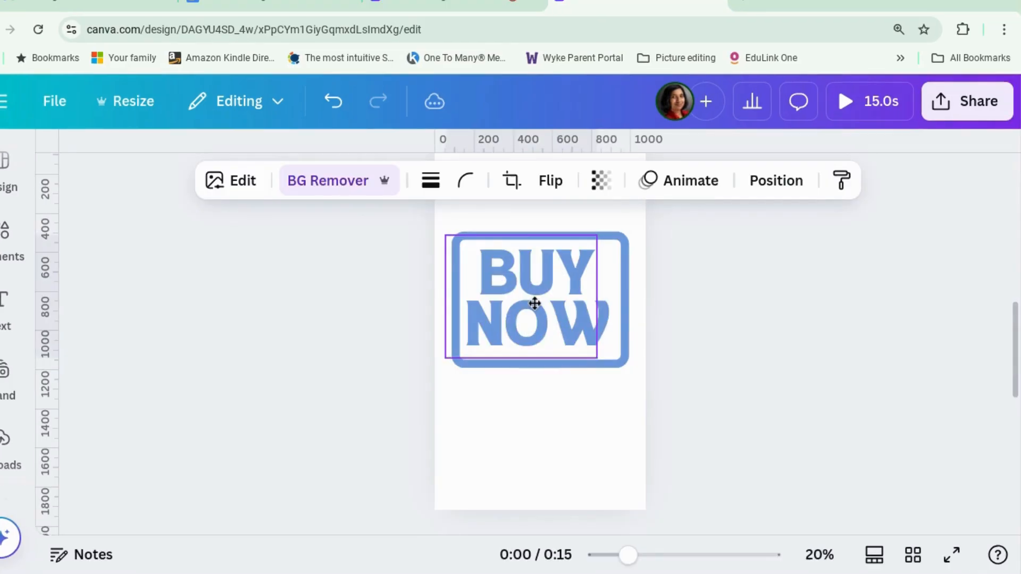
pyautogui.click(550, 313)
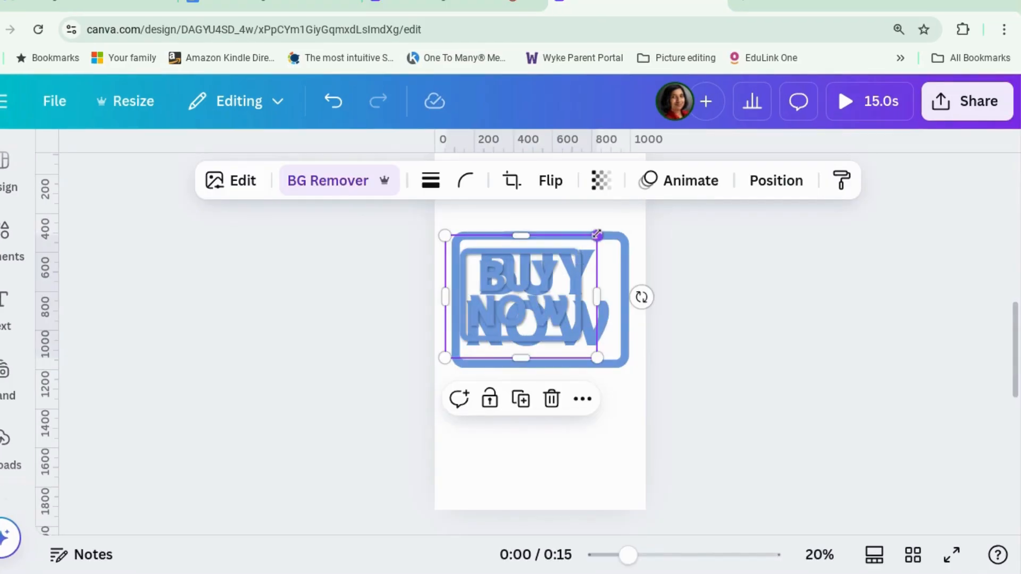
# Enlarge the shadowed BUY NOW copy on page 2 and align it exactly over the original heading and frame
pyautogui.moveTo(598, 235); pyautogui.dragTo(646, 213)
pyautogui.moveTo(655, 204); pyautogui.dragTo(666, 200)
pyautogui.moveTo(565, 250); pyautogui.dragTo(549, 275)
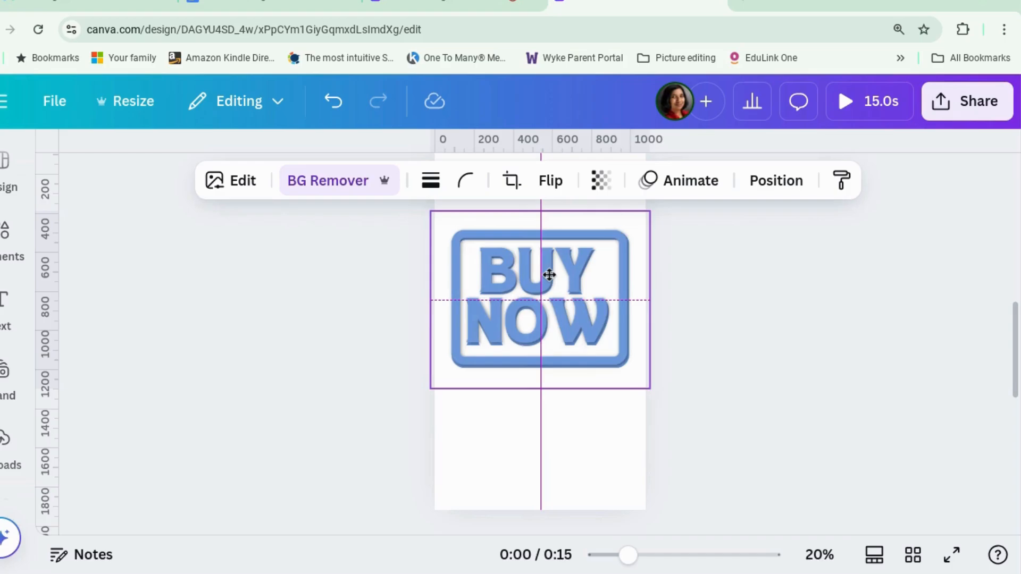
pyautogui.moveTo(549, 274); pyautogui.dragTo(548, 279)
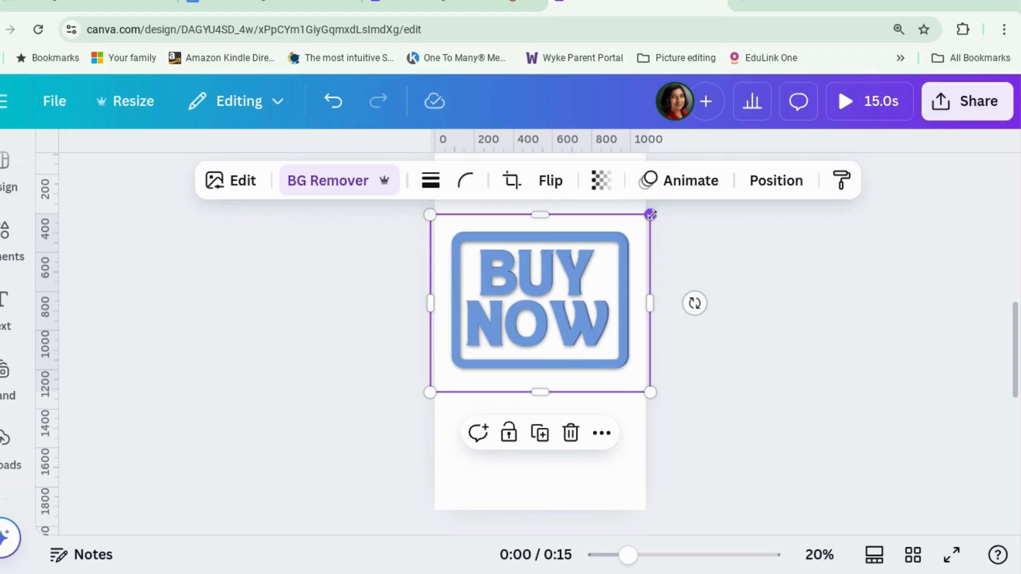
pyautogui.moveTo(650, 215)
pyautogui.mouseDown()
pyautogui.moveTo(660, 206)
pyautogui.moveTo(652, 214)
pyautogui.mouseUp()
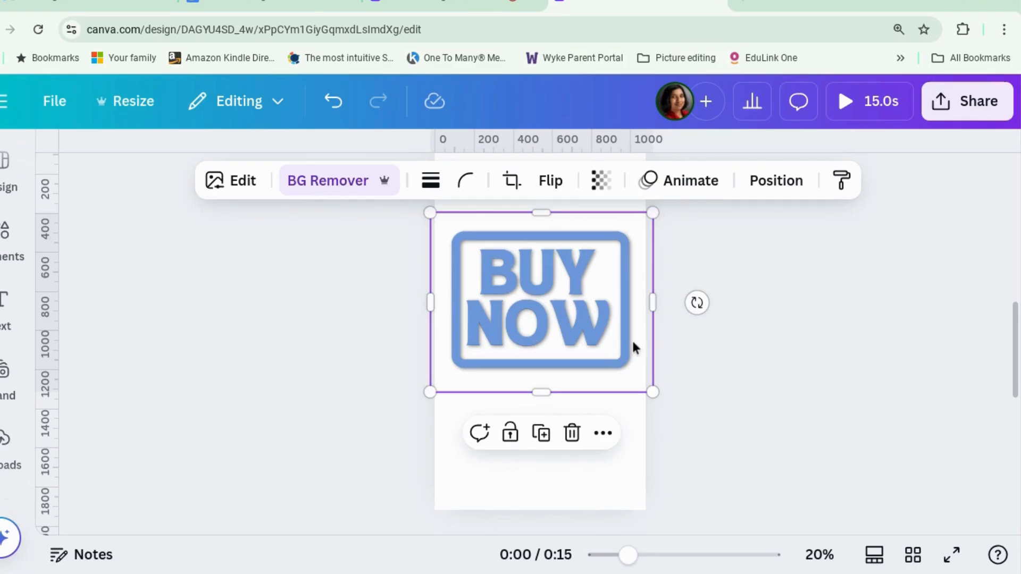
# Duplicate the shadowed BUY NOW image twice on page 2, aligning each copy over the stack to deepen the shadow
pyautogui.click(542, 434)
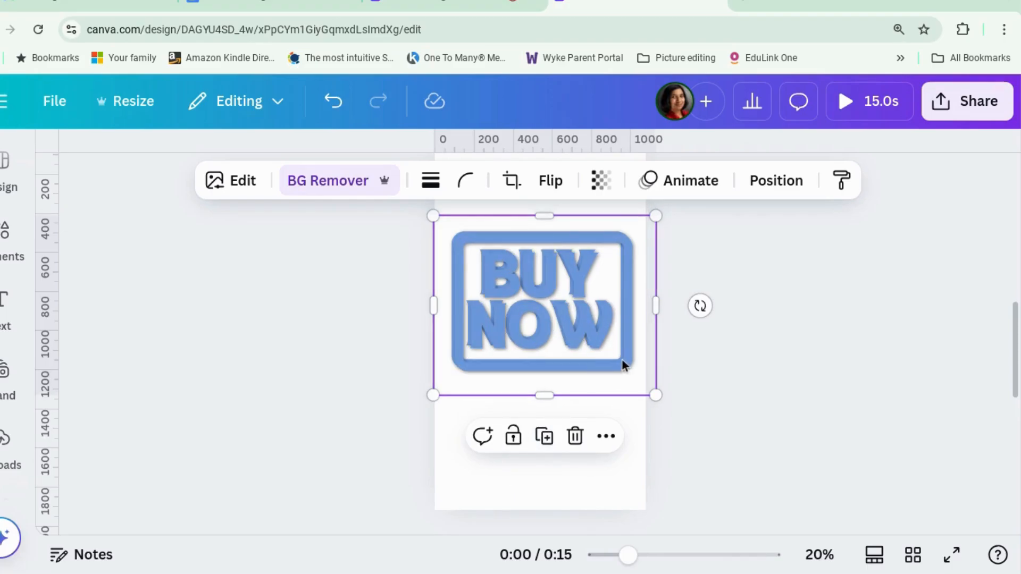
pyautogui.moveTo(621, 359); pyautogui.dragTo(611, 353)
pyautogui.click(540, 435)
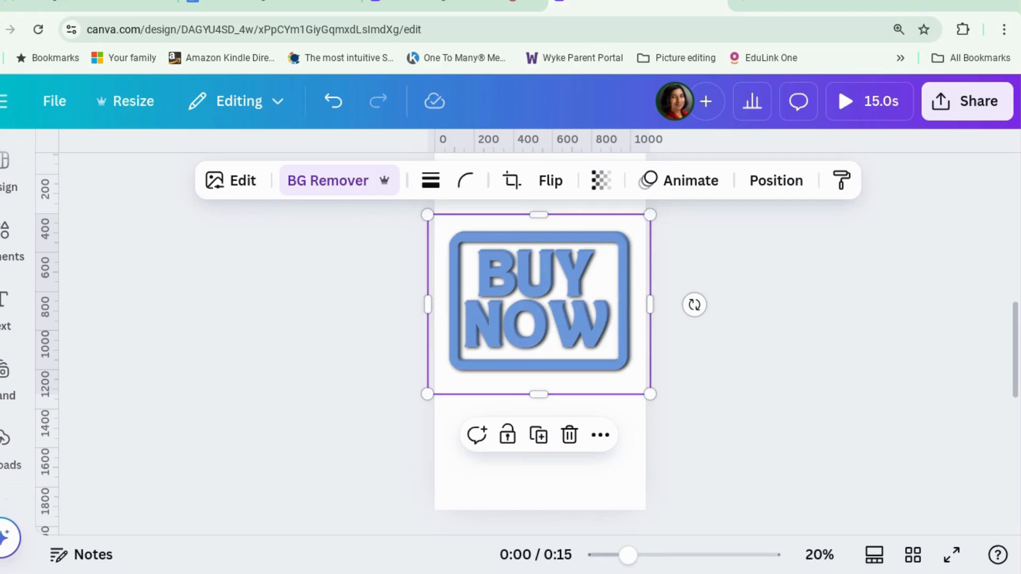
pyautogui.moveTo(539, 304); pyautogui.dragTo(540, 302)
pyautogui.click(728, 422)
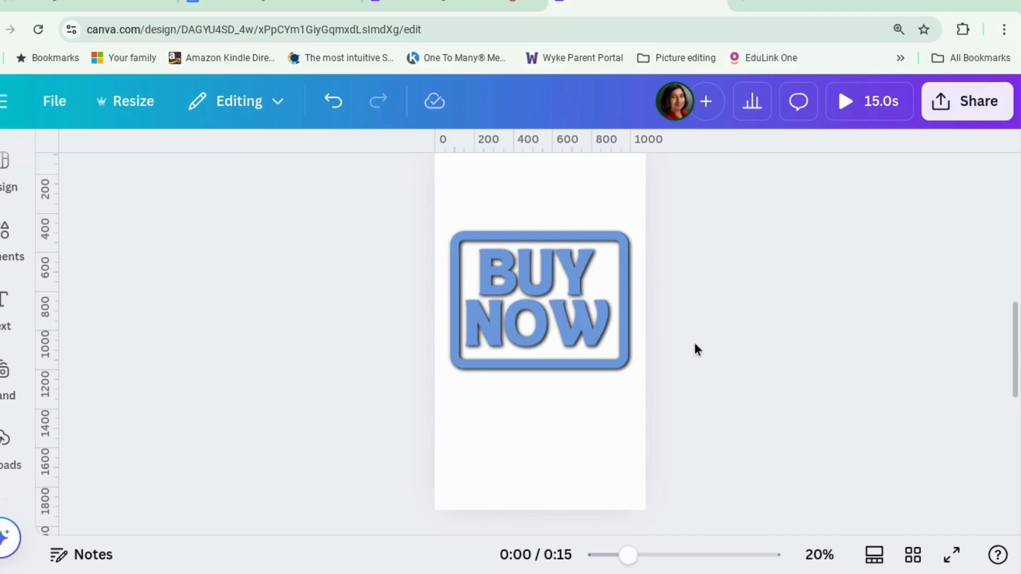
# Set page 1's background to the document blue #6e99dc, matching the BUY NOW heading and frame
pyautogui.scroll(-2, 687, 340)
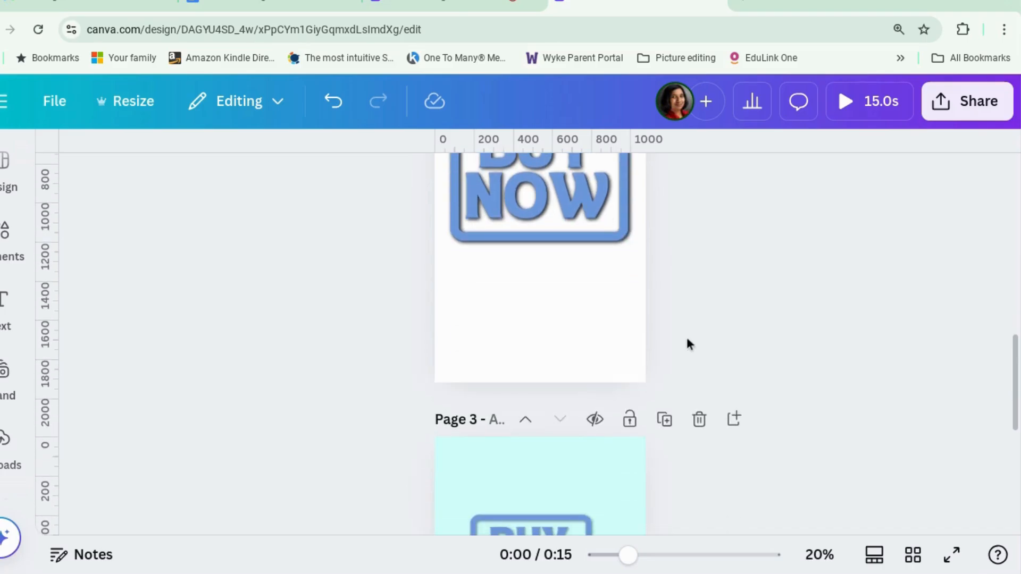
pyautogui.scroll(10, 687, 340)
pyautogui.click(624, 243)
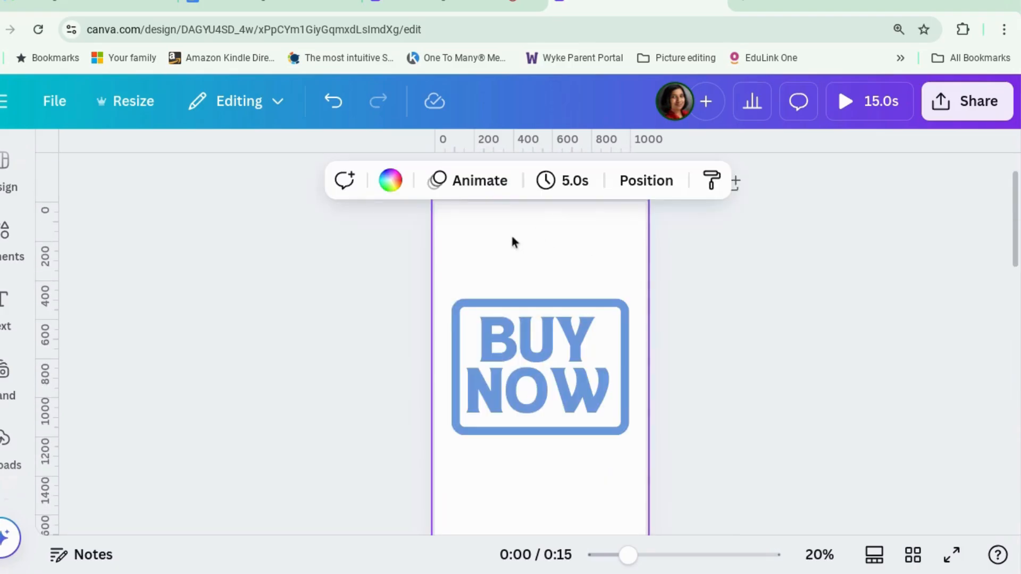
pyautogui.click(391, 182)
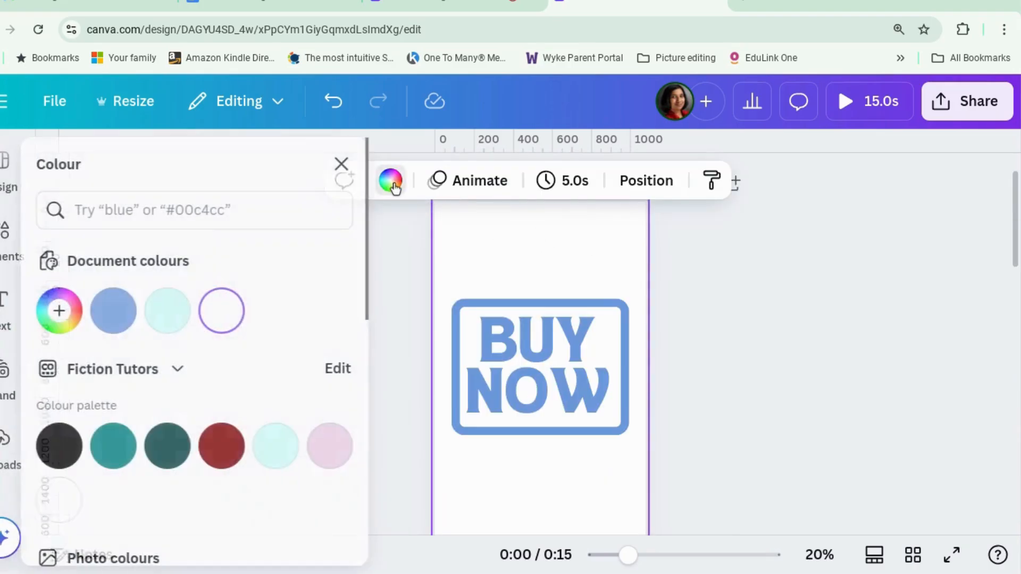
pyautogui.click(127, 311)
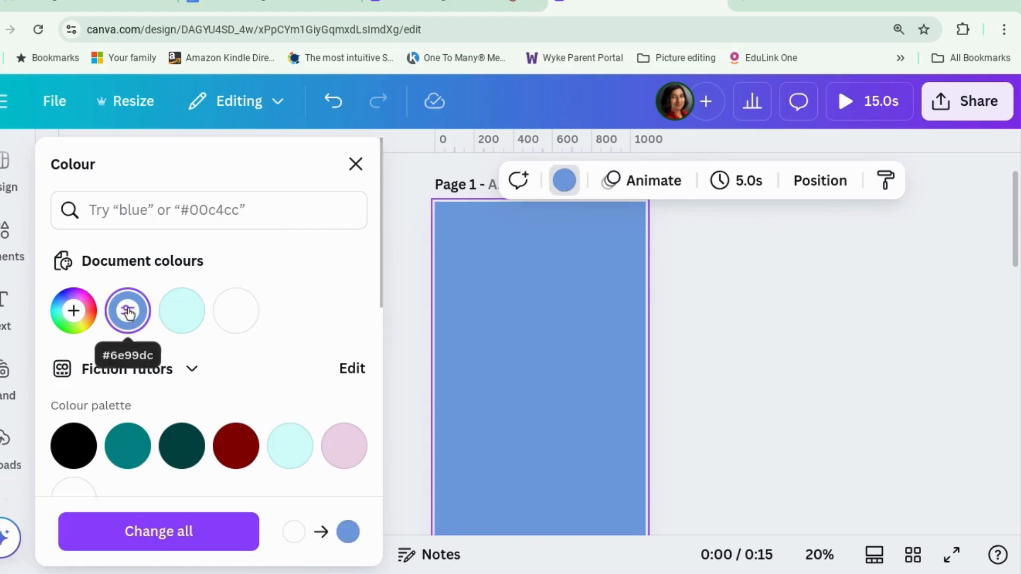
pyautogui.click(787, 430)
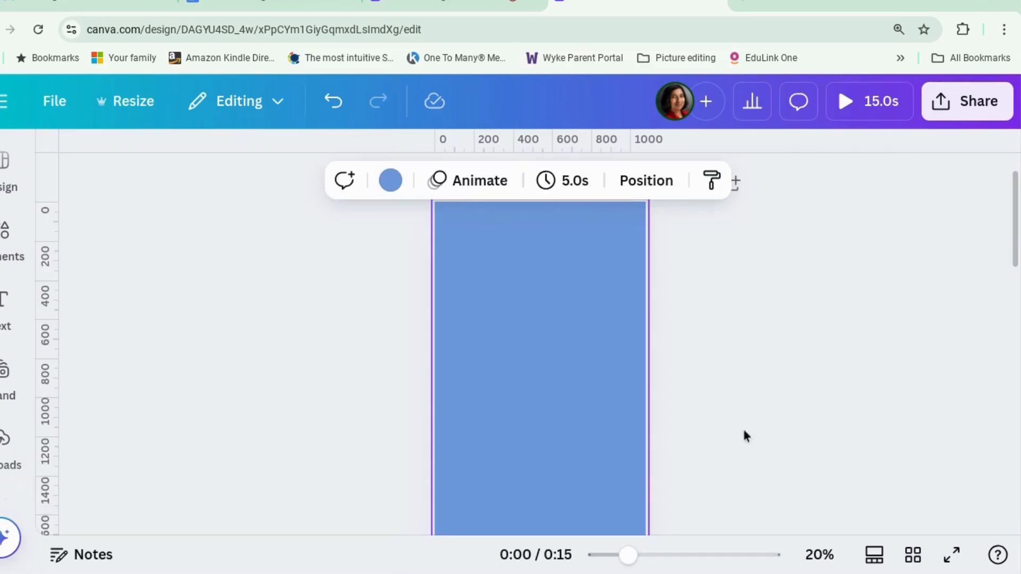
# Switch to thumbnail view and add a Match & Move transition between page 1 and page 2
pyautogui.scroll(-5, 738, 428)
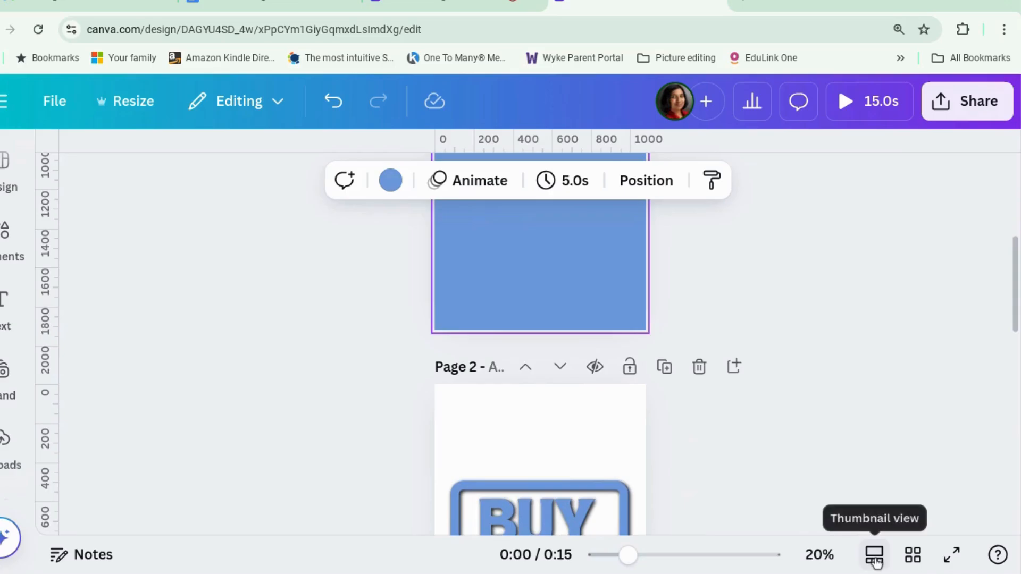
pyautogui.click(875, 555)
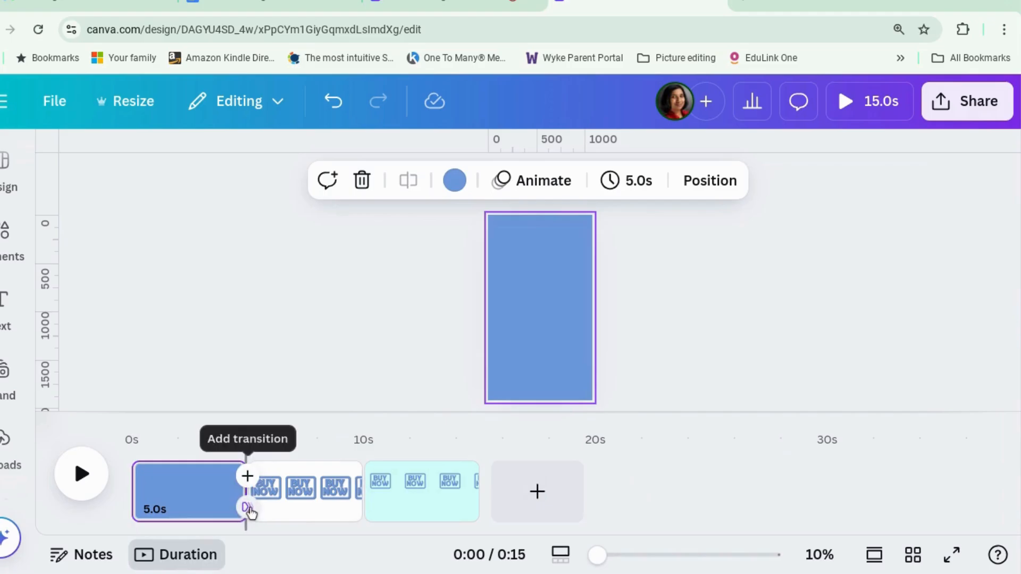
pyautogui.click(248, 509)
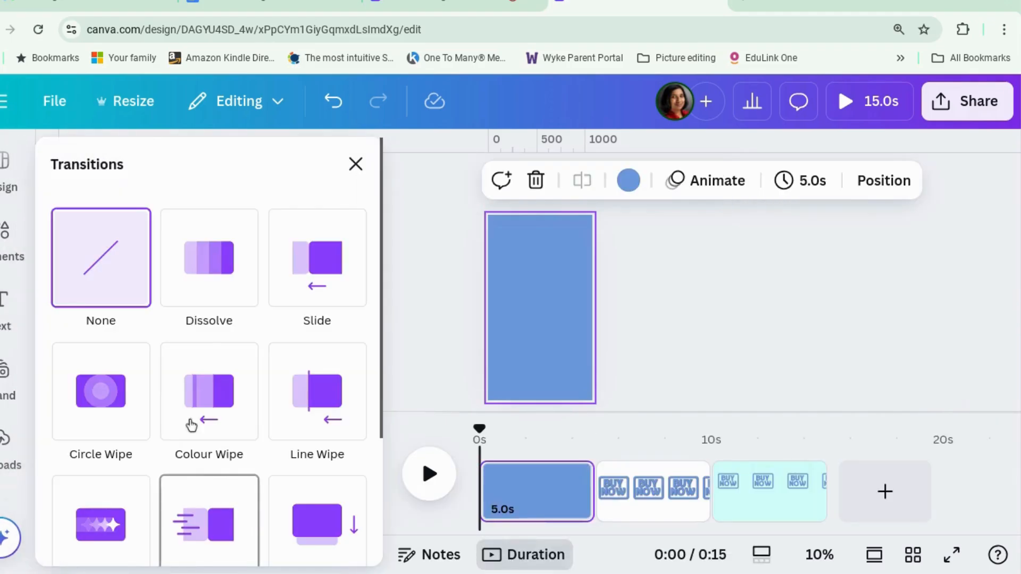
pyautogui.scroll(-4, 212, 339)
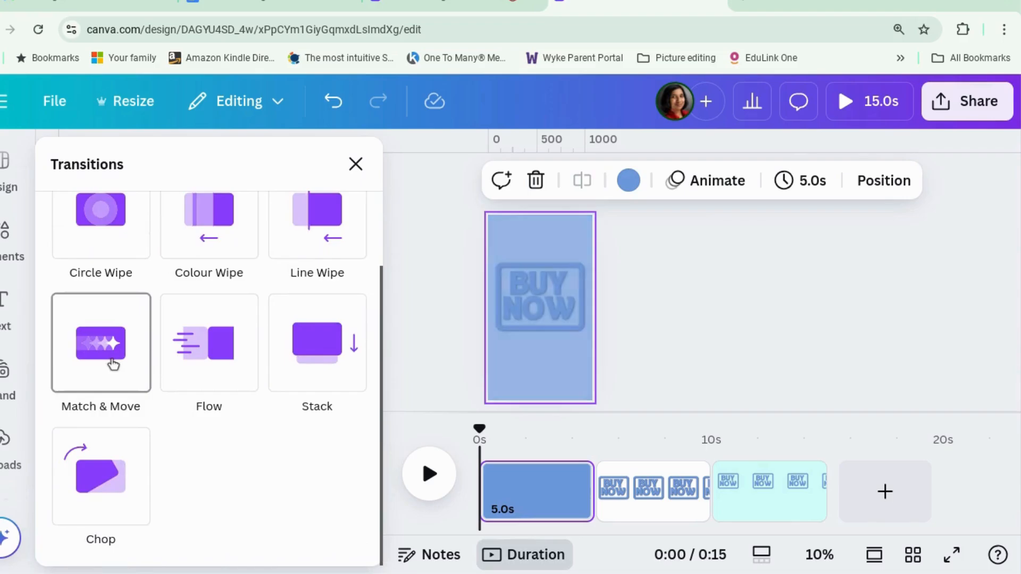
pyautogui.click(114, 364)
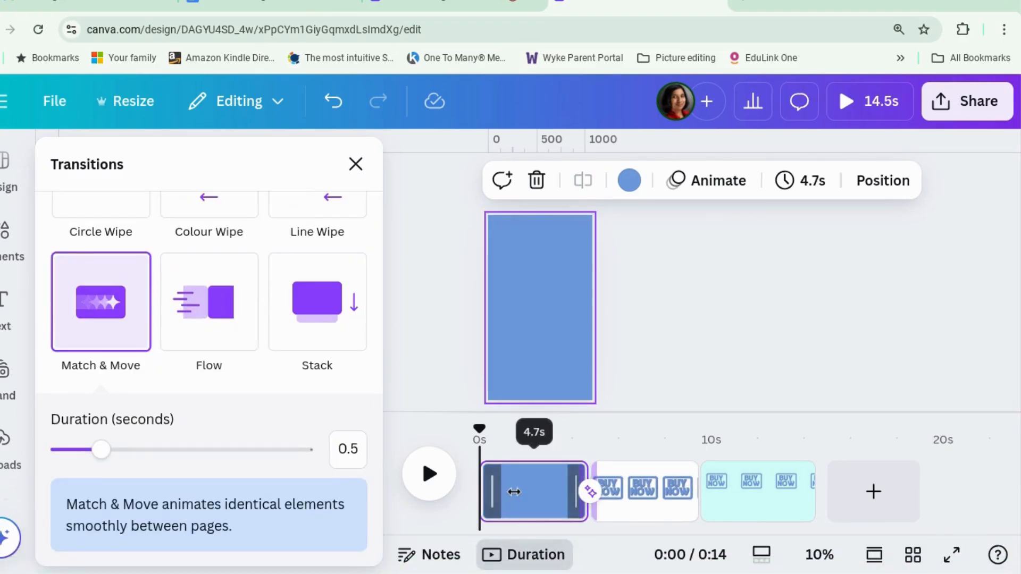
# Delete the pale aqua third page and set the timing of both remaining pages to 2 seconds
pyautogui.click(758, 500)
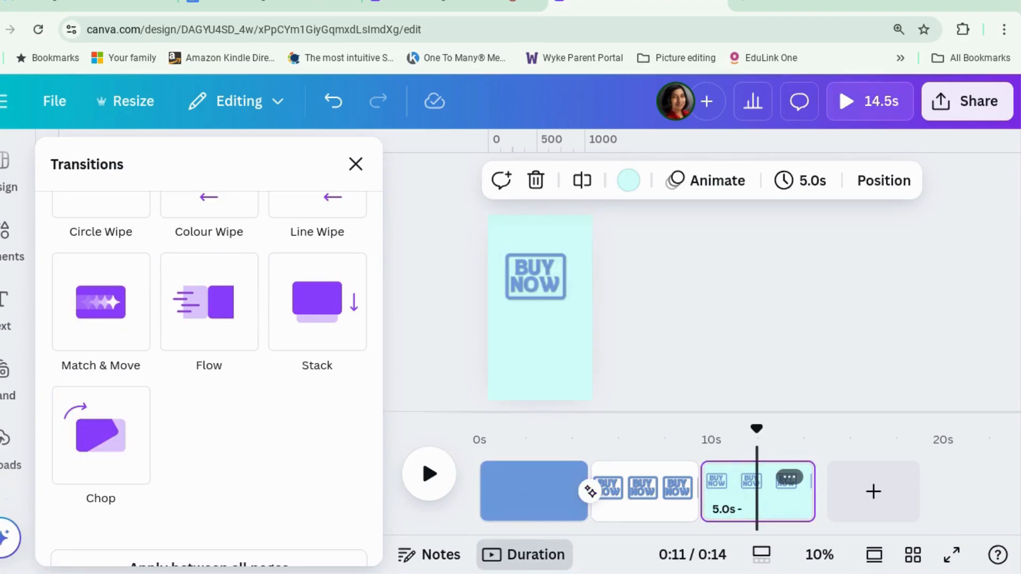
pyautogui.press('Delete')
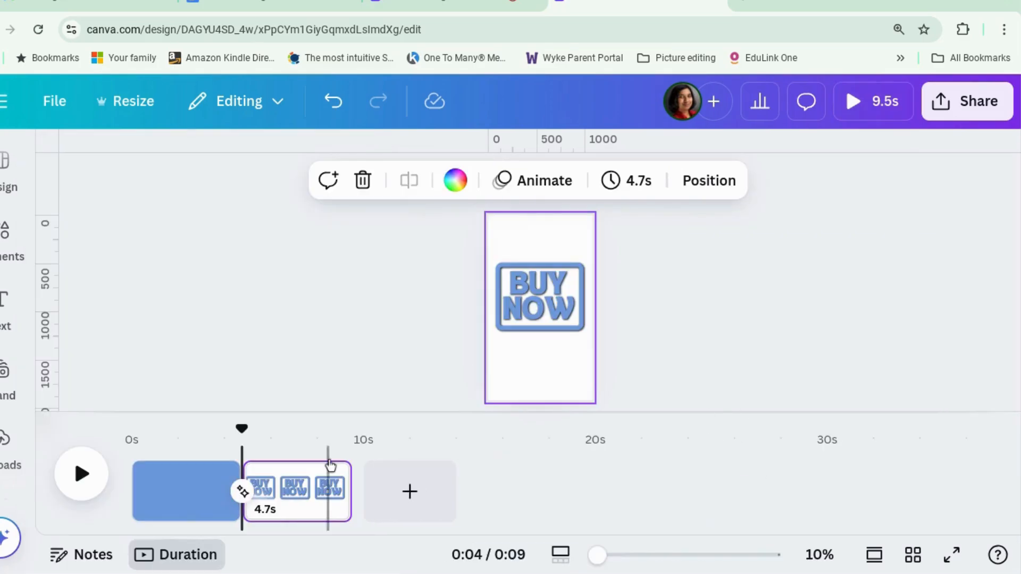
pyautogui.click(169, 497)
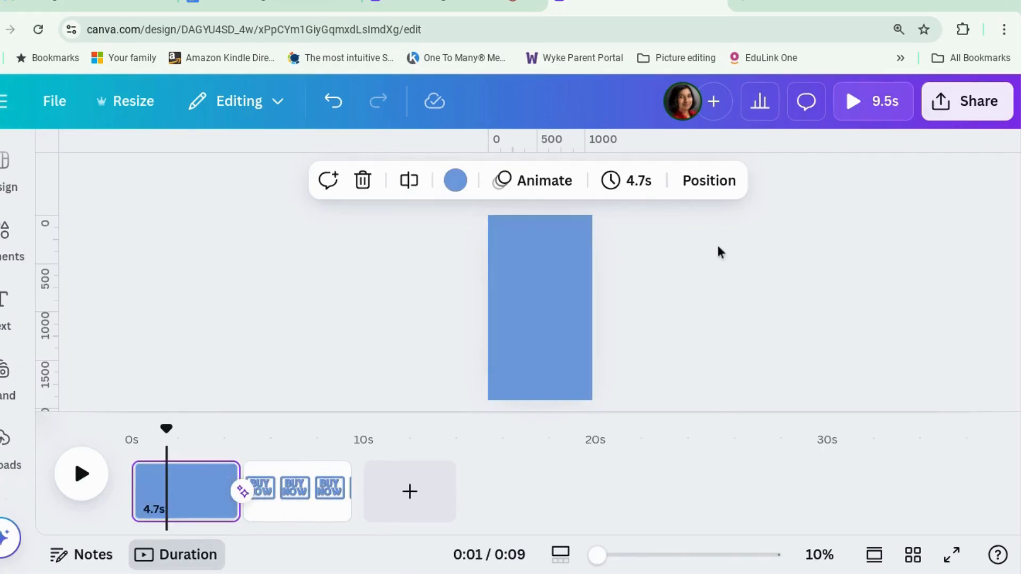
pyautogui.click(638, 183)
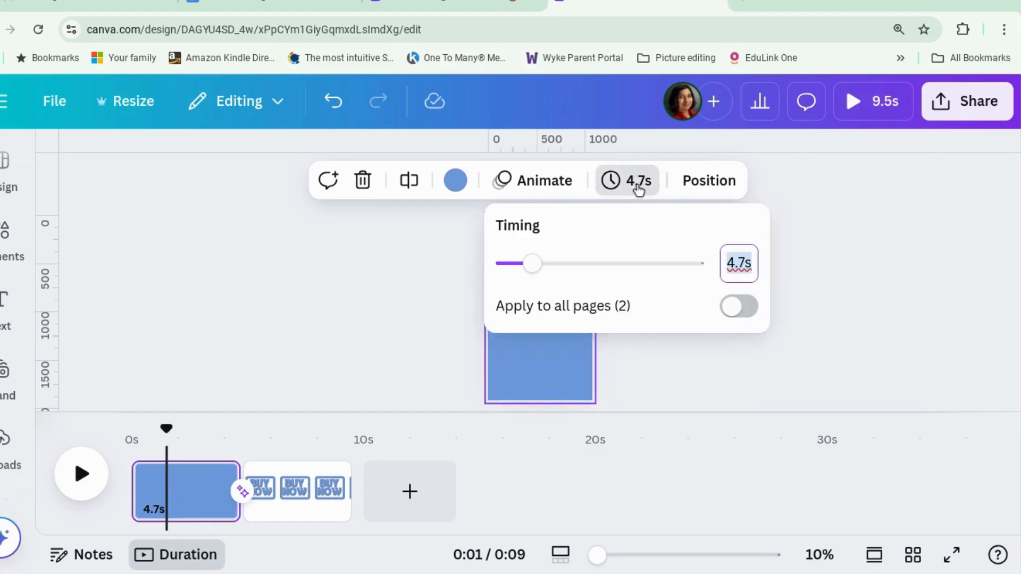
pyautogui.write('2')
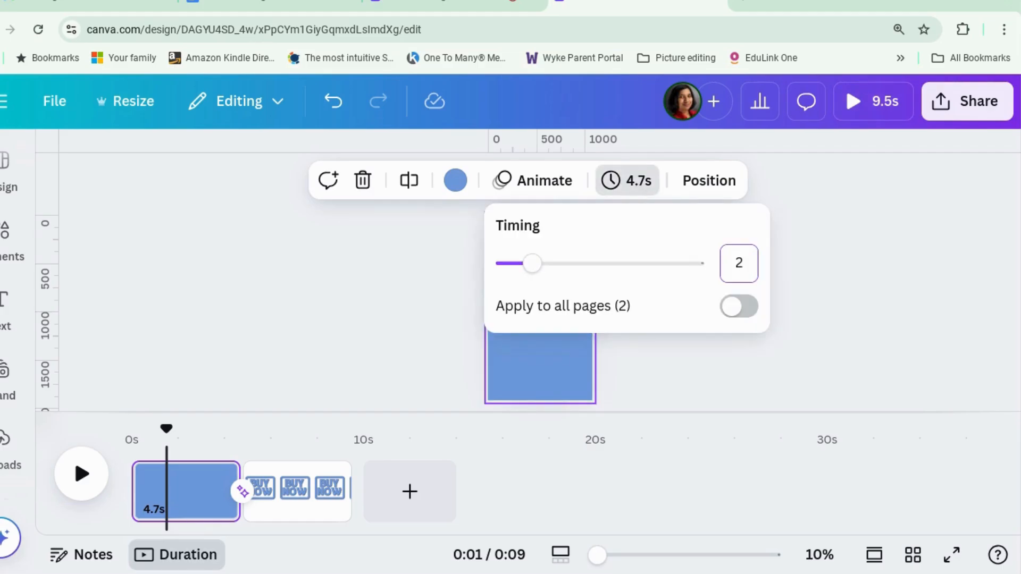
pyautogui.click(729, 309)
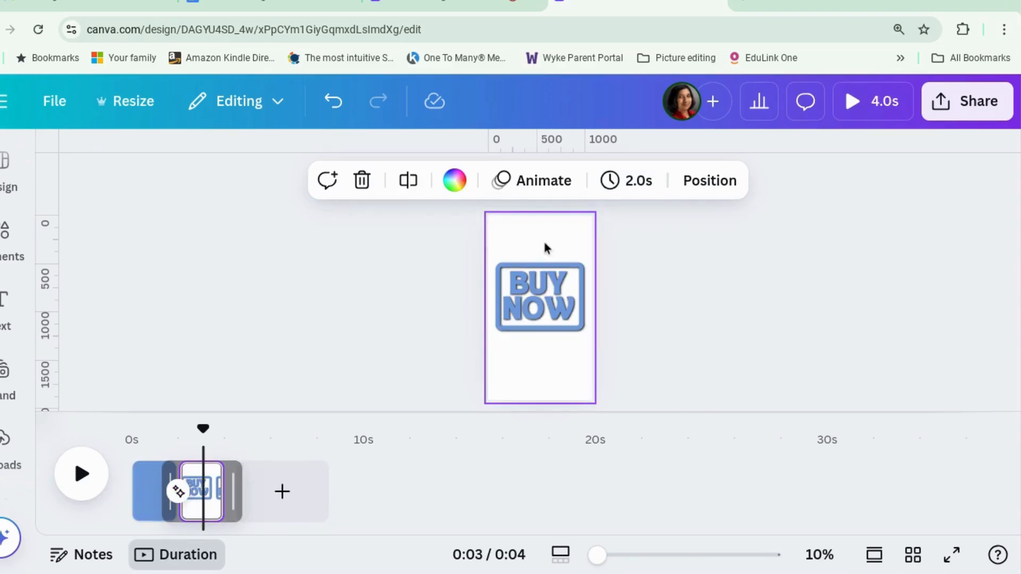
# Set page 2's background to the same document blue as page 1
pyautogui.click(455, 180)
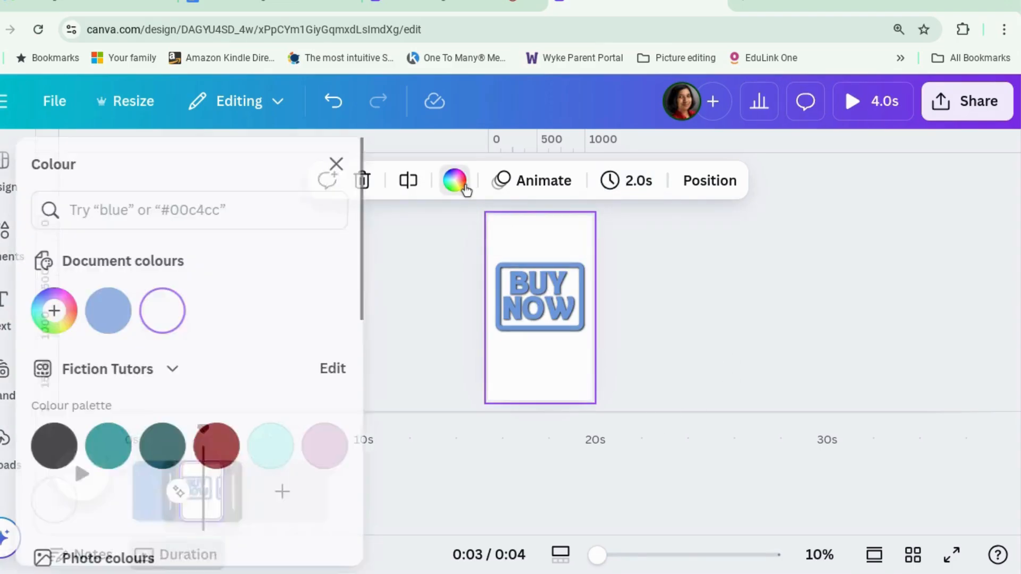
pyautogui.click(127, 310)
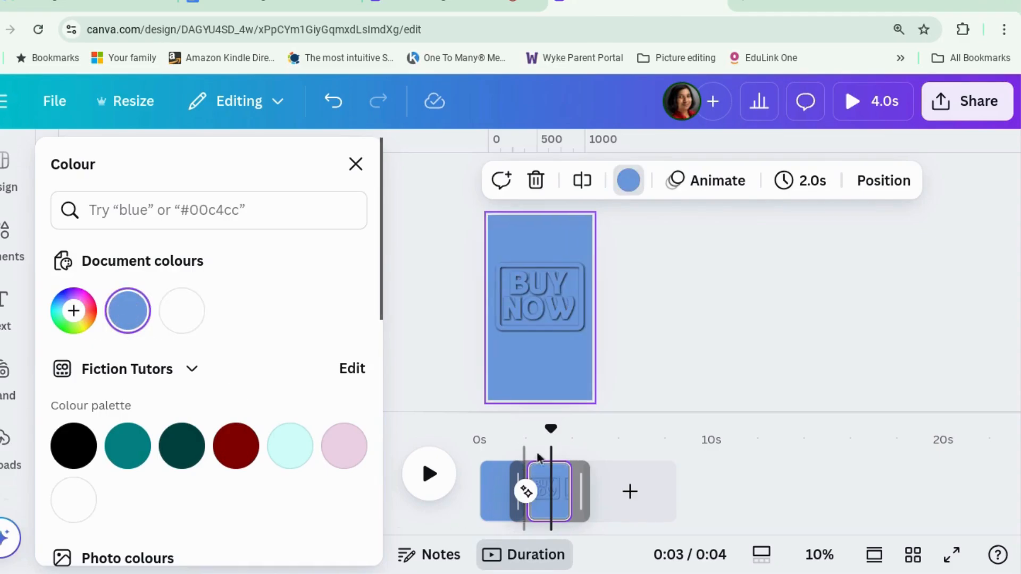
# Play the two-page BUY NOW animation from the start, and preview the 10-second version with the book promotion
pyautogui.moveTo(551, 431); pyautogui.dragTo(479, 431)
pyautogui.click(451, 398)
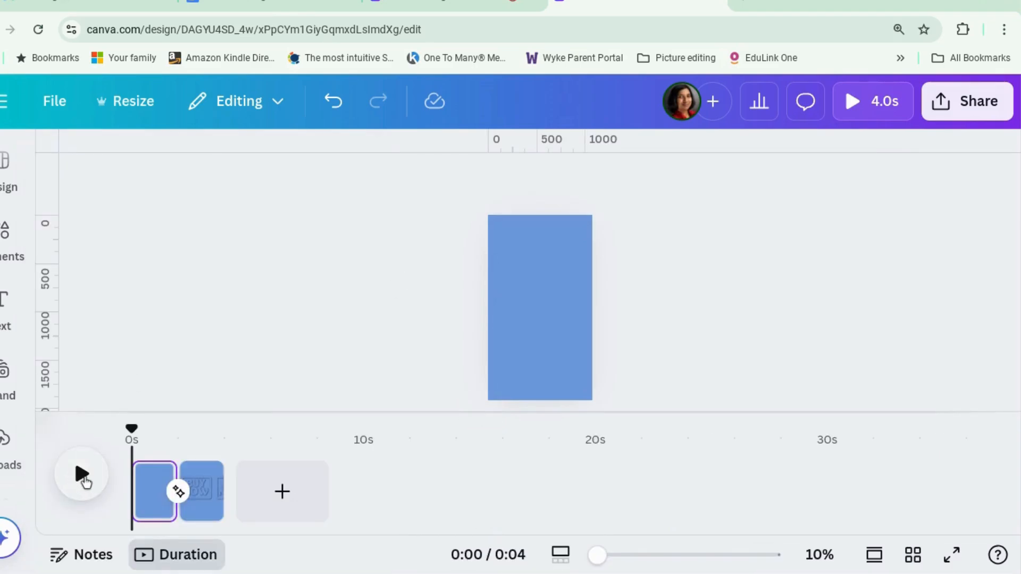
pyautogui.click(82, 474)
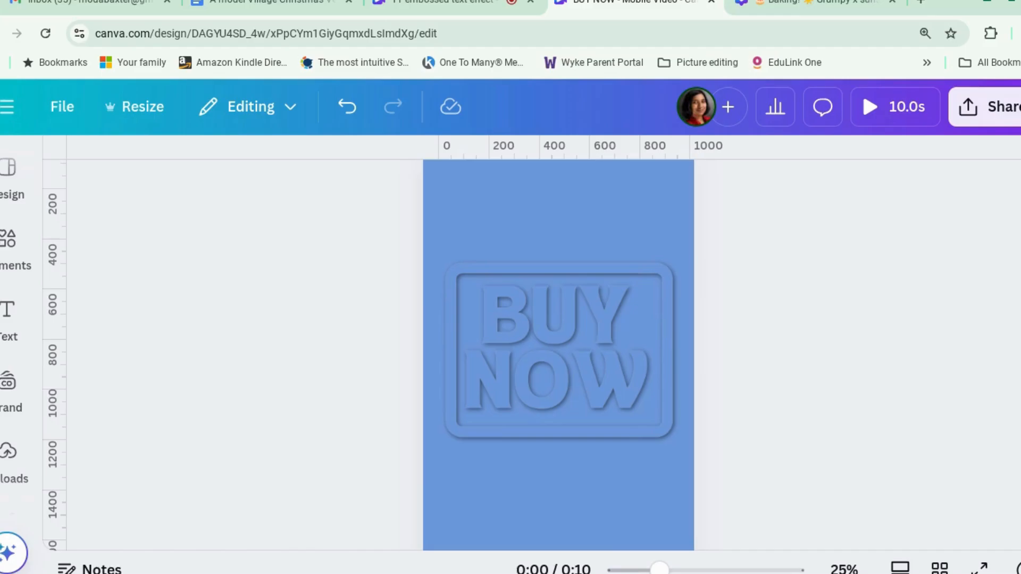
pyautogui.click(882, 122)
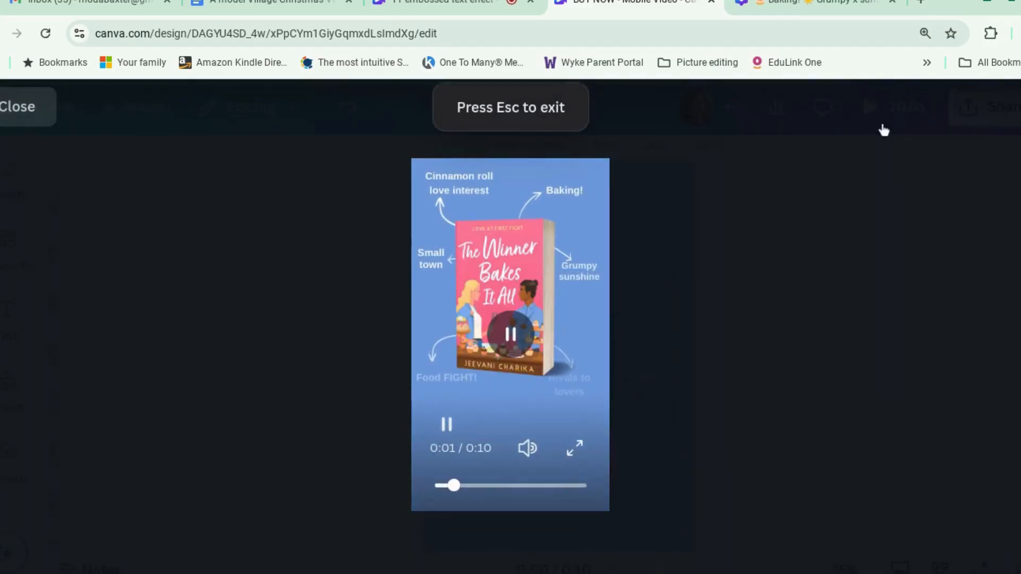